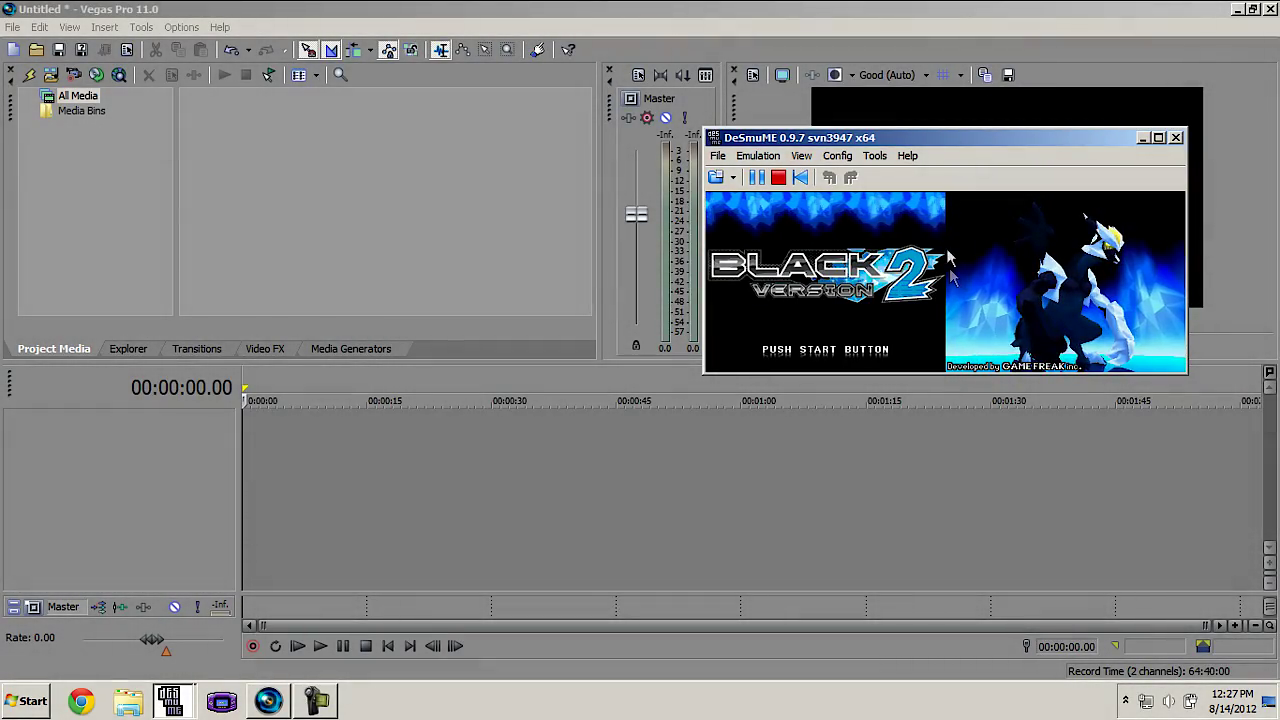
# - Get past the Black Version 2 title screen and continue the saved game
pyautogui.click(324, 702)
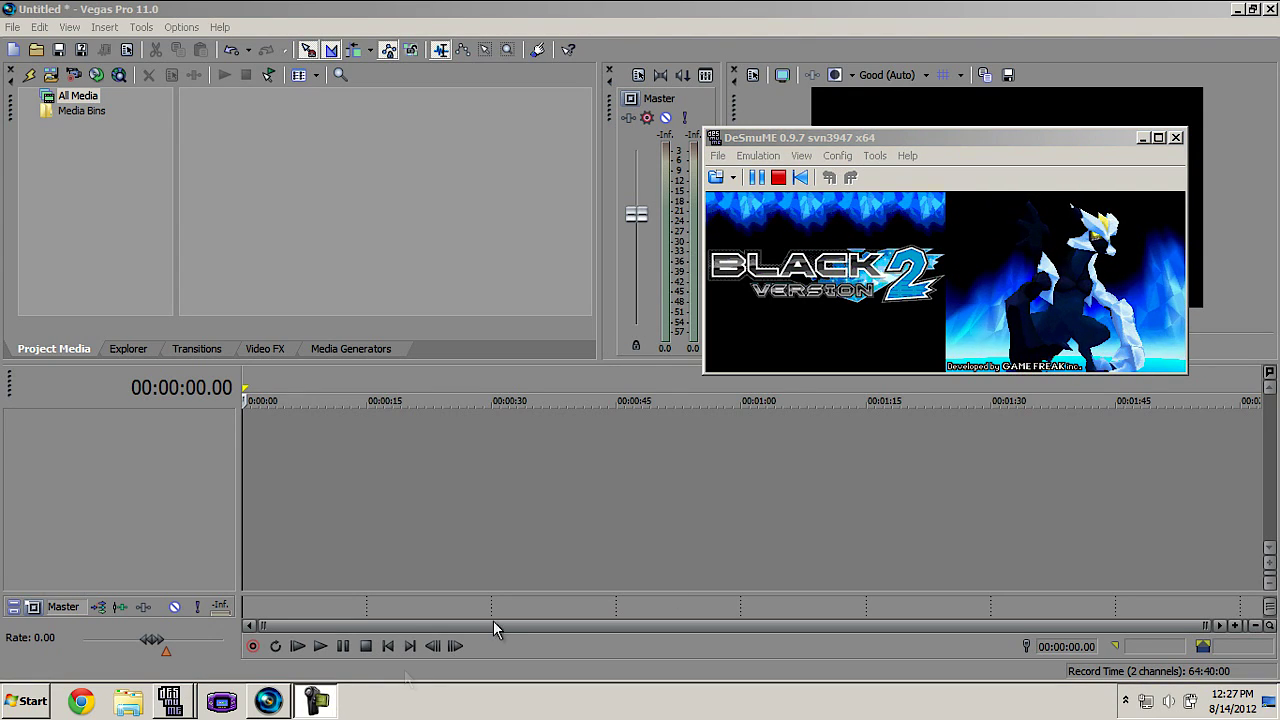
pyautogui.click(910, 326)
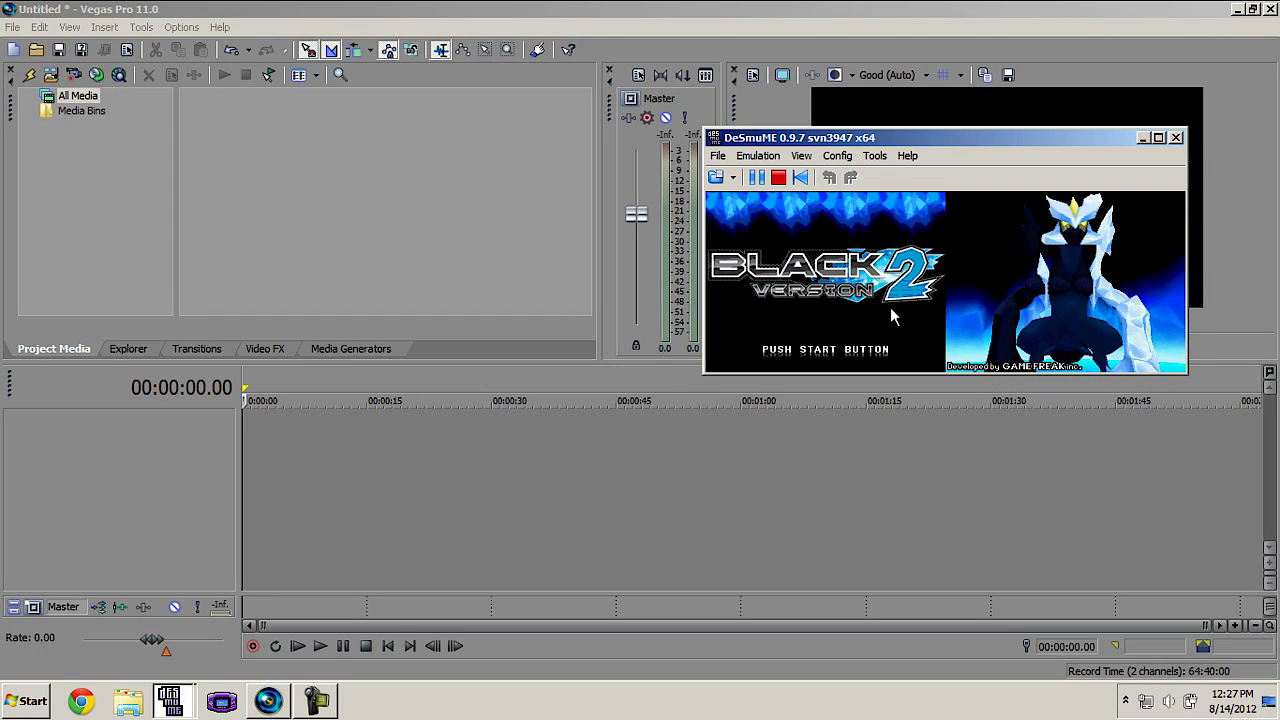
pyautogui.press('Return')
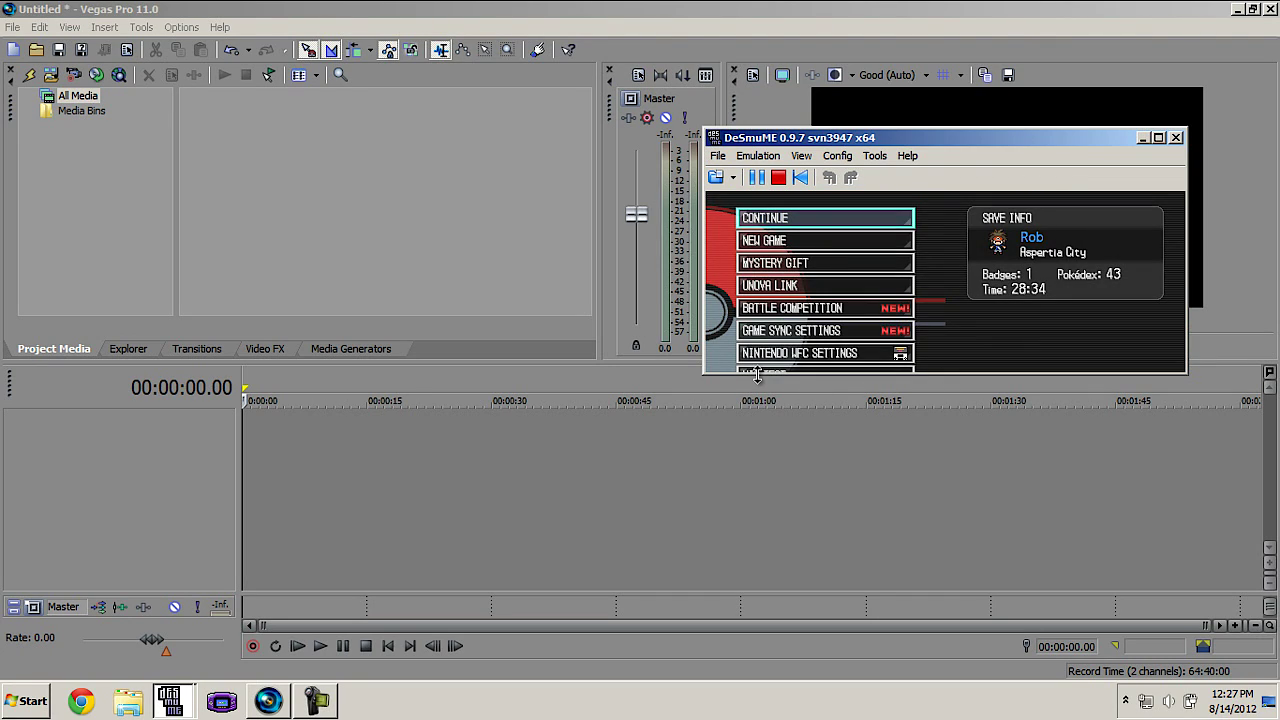
pyautogui.click(797, 214)
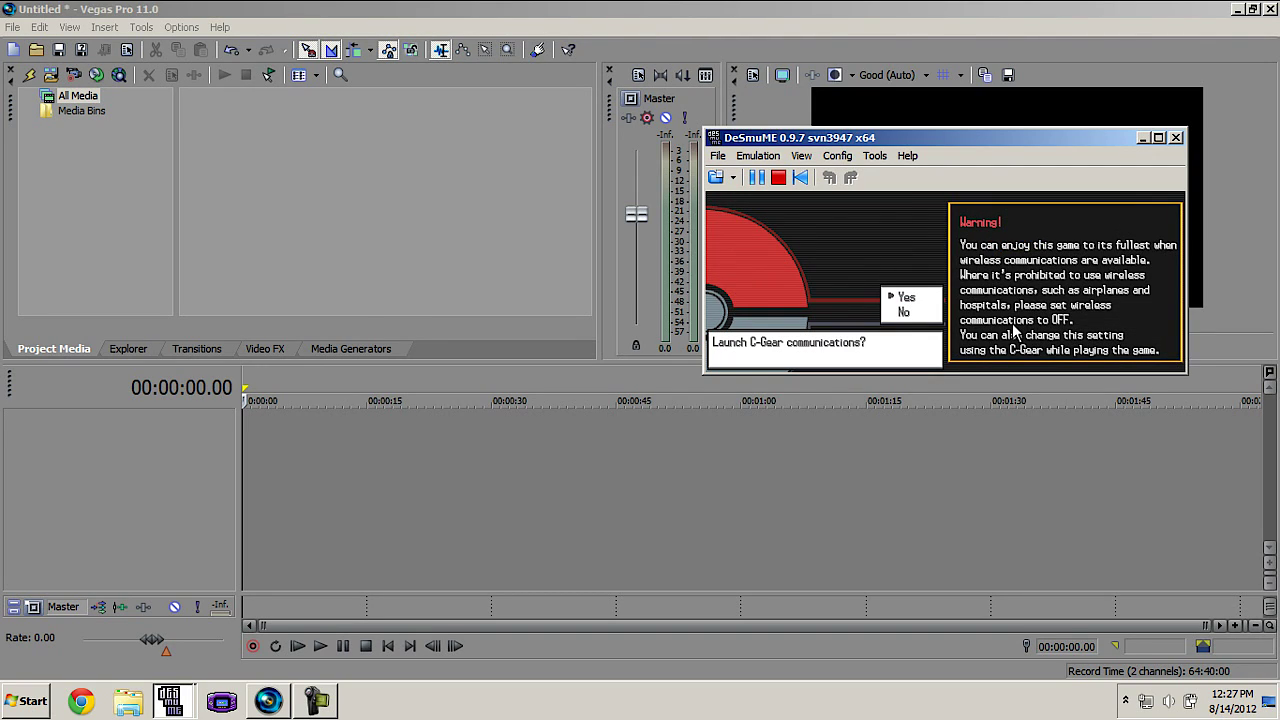
# - Confirm the C-Gear communications prompt and walk the player left inside the Pokémon Center
pyautogui.press('x')
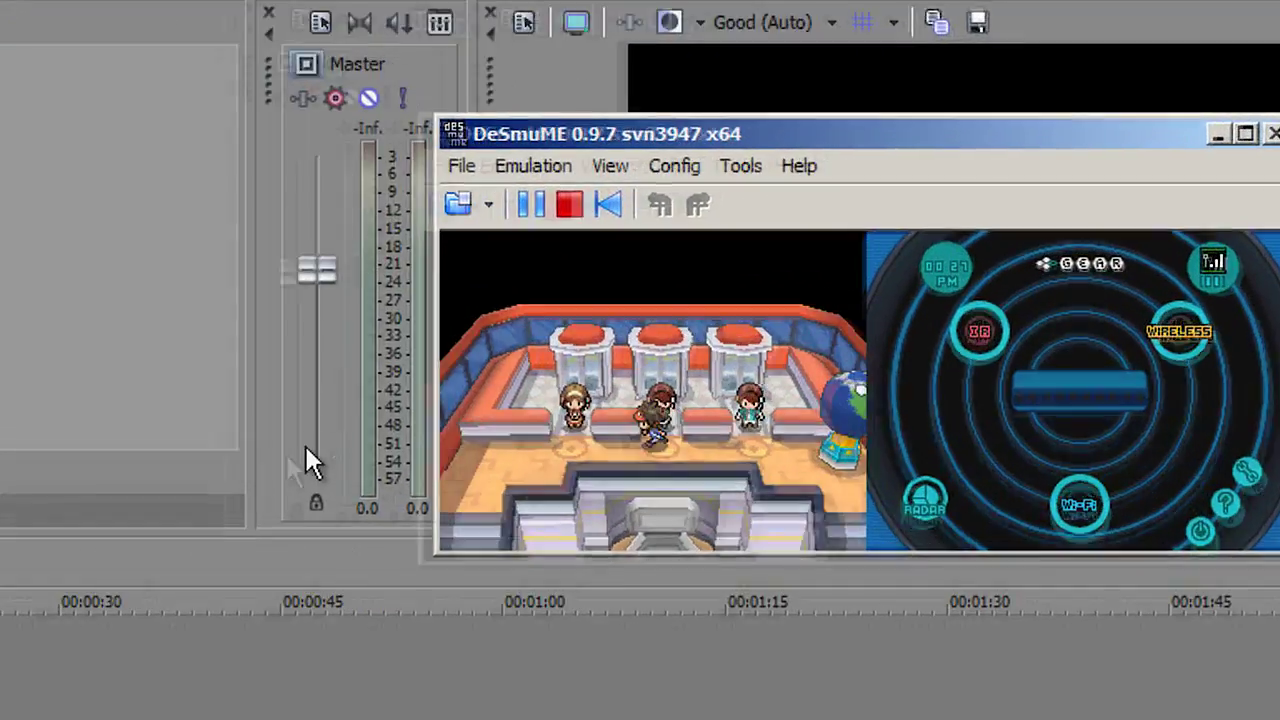
pyautogui.press('Left')
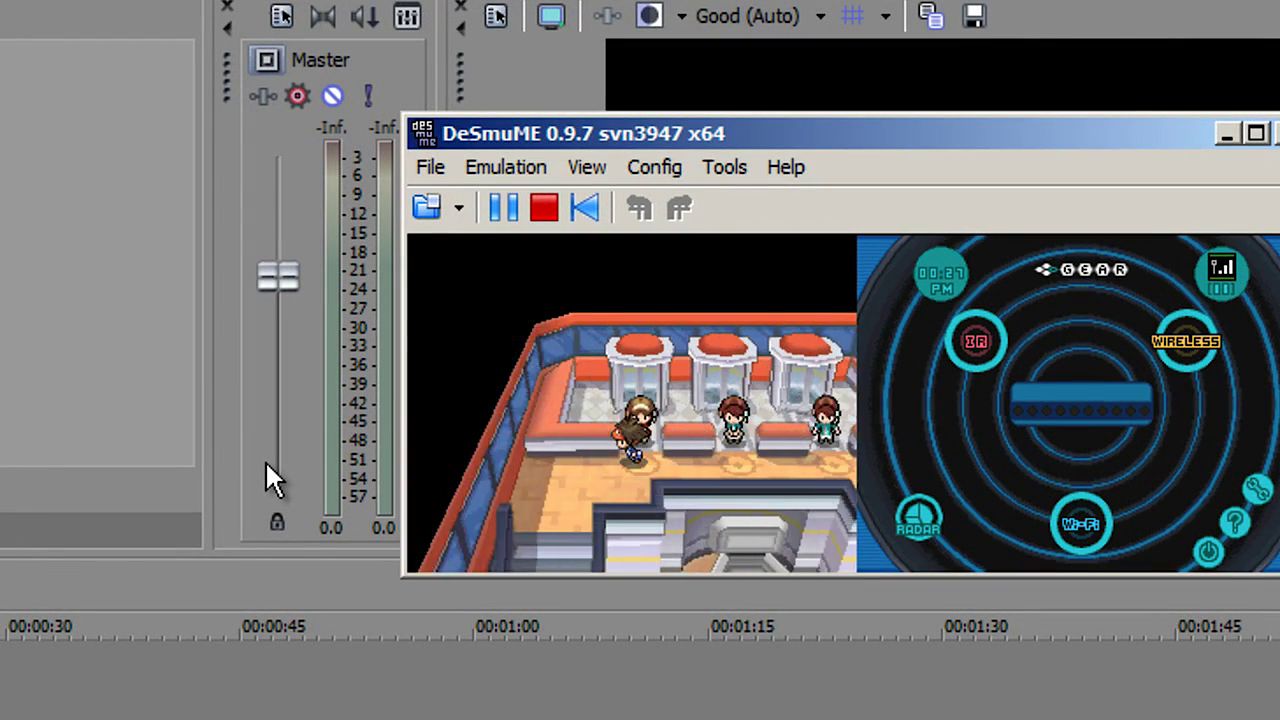
pyautogui.click(436, 176)
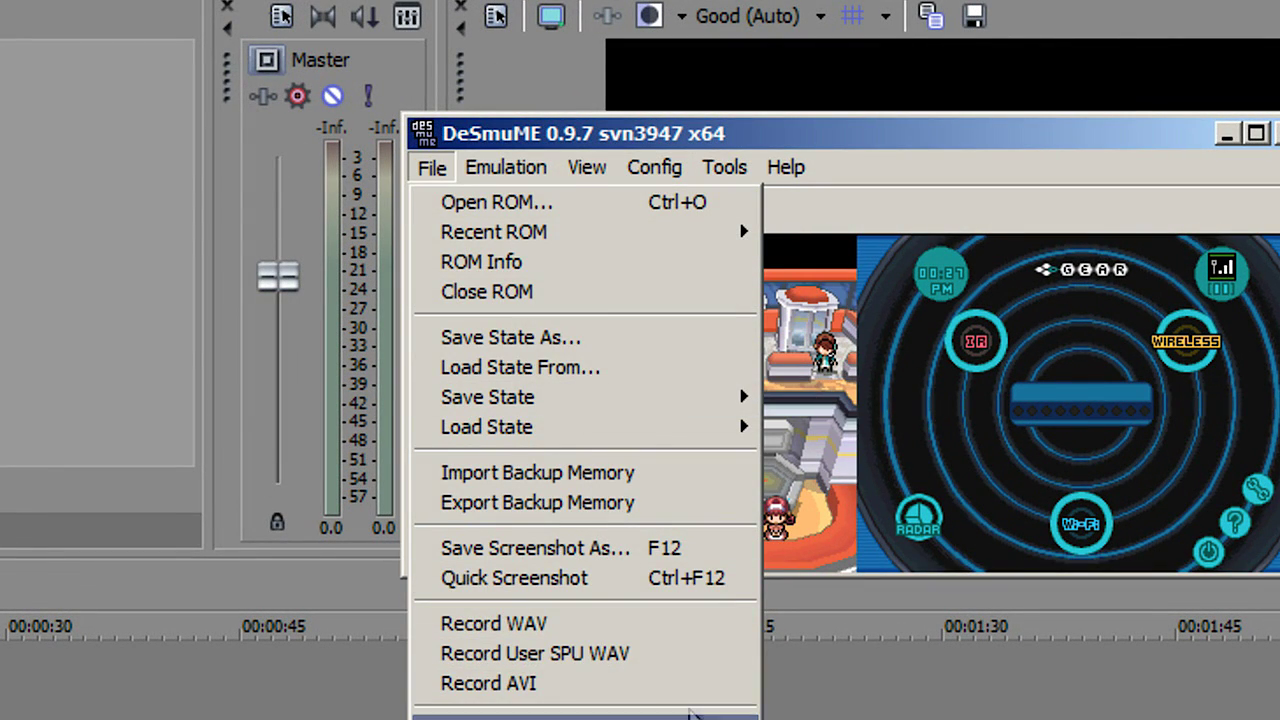
# - Start an AVI recording saved under the name 'test video'
pyautogui.click(737, 684)
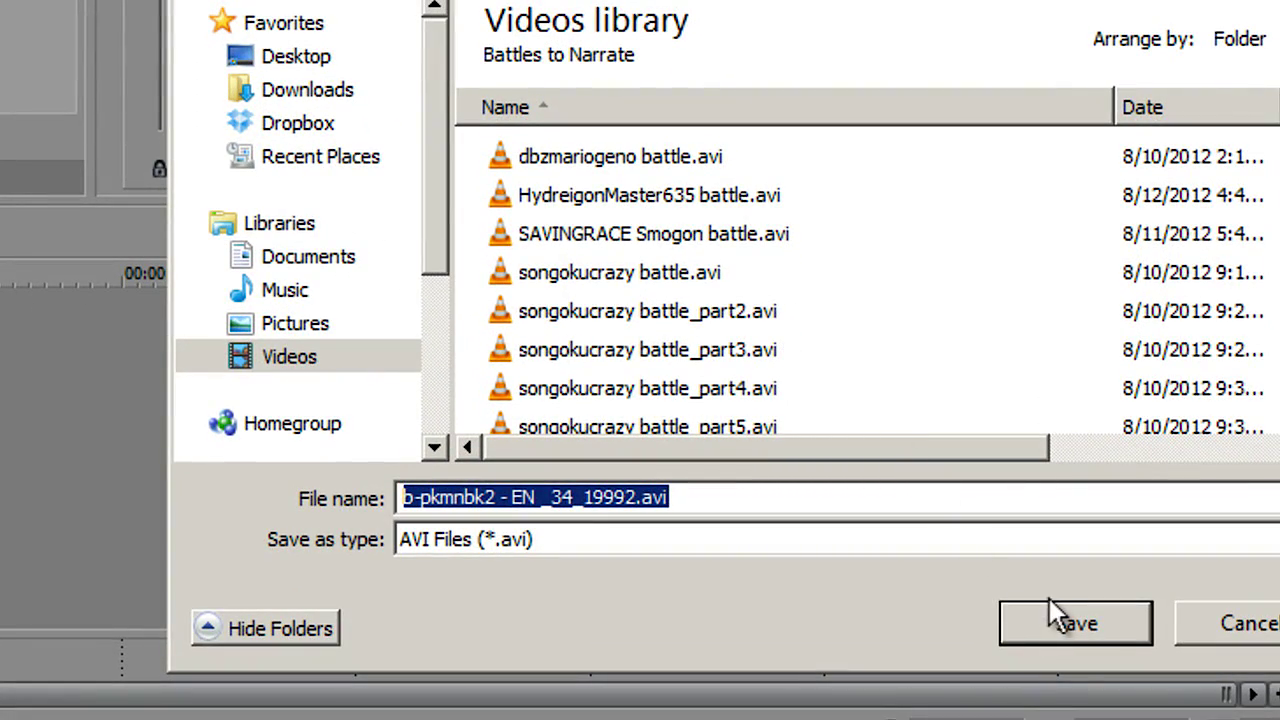
pyautogui.write('tes')
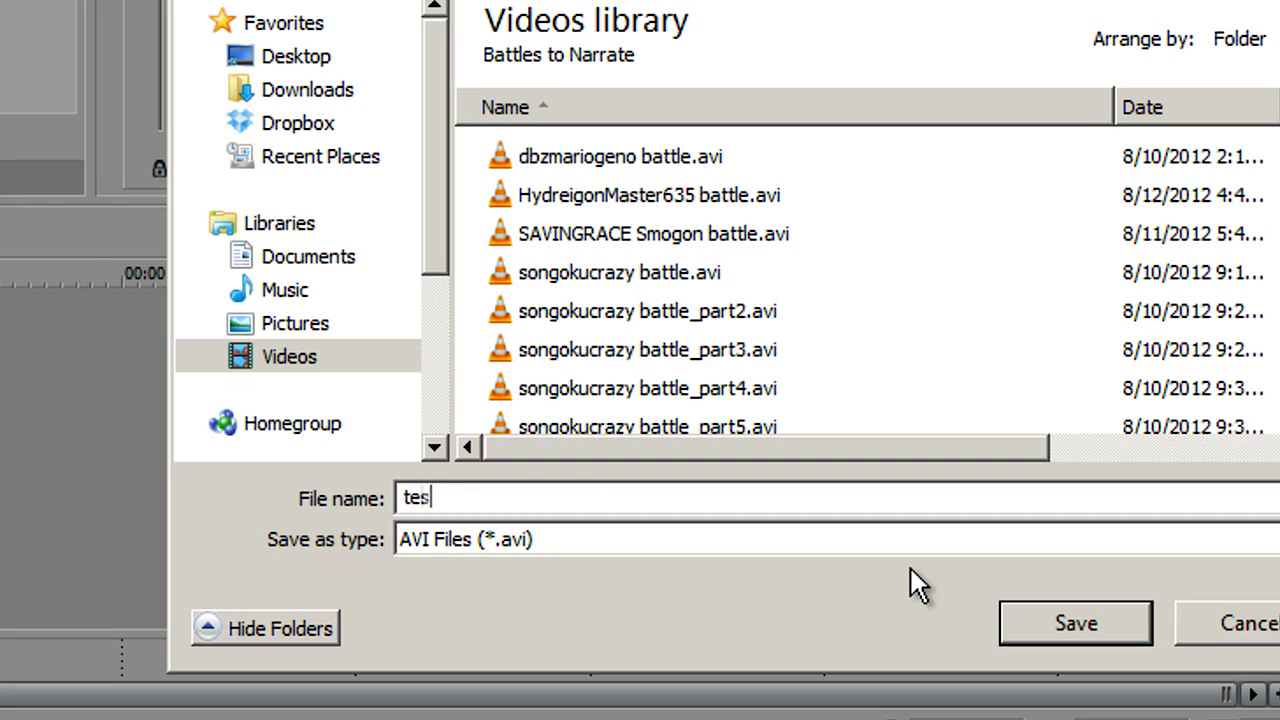
pyautogui.write('t video')
pyautogui.press('Return')
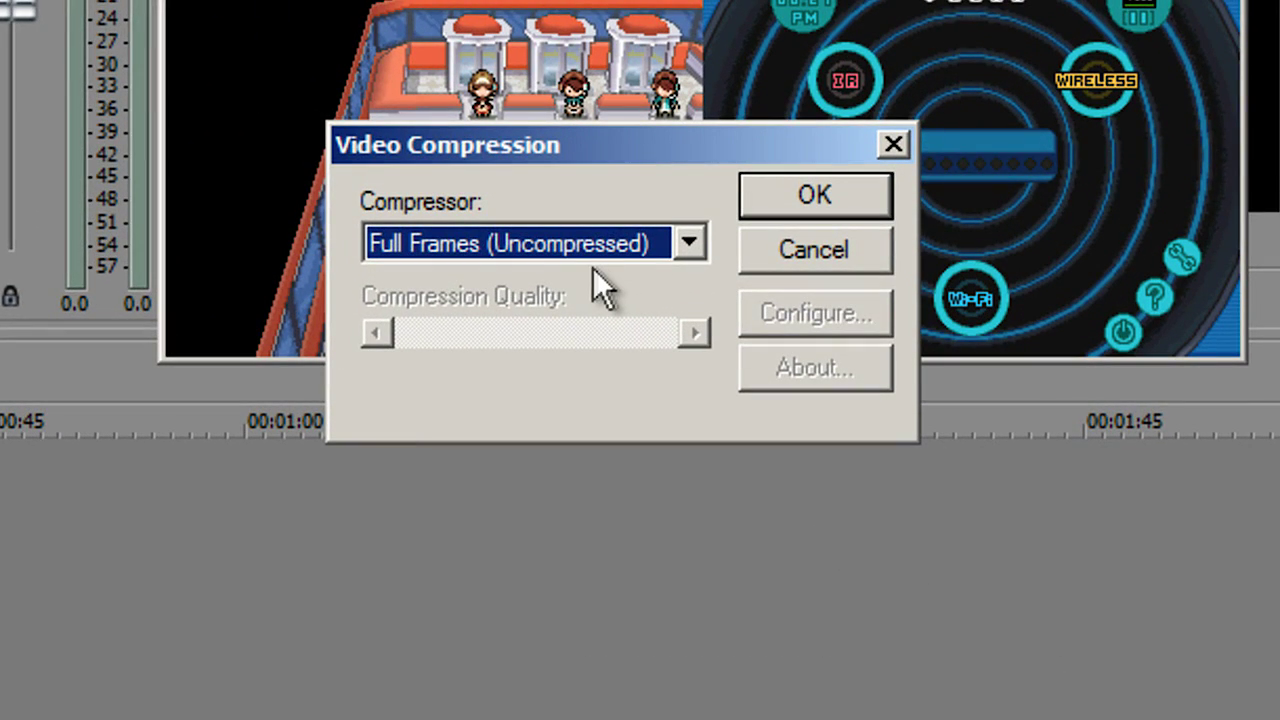
# - Choose the TechSmith Screen Capture Codec compressor and begin recording
pyautogui.click(618, 250)
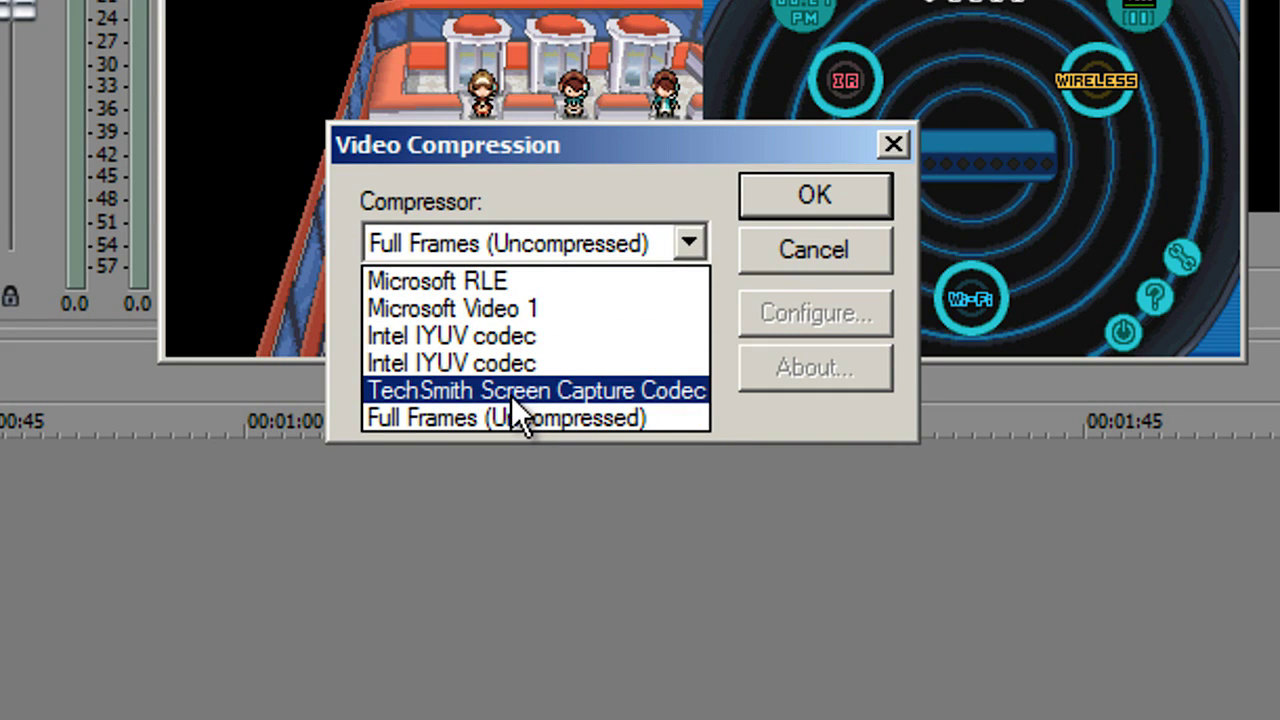
pyautogui.click(528, 312)
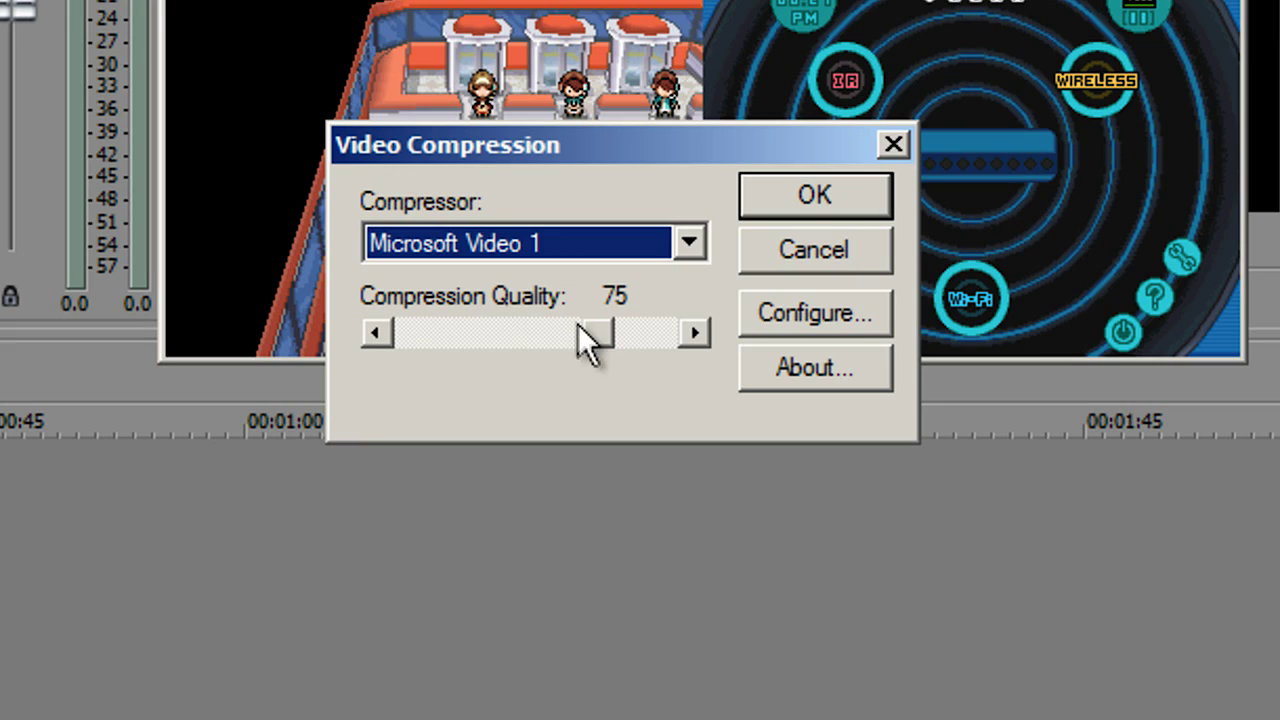
pyautogui.click(580, 327)
pyautogui.moveTo(564, 328); pyautogui.dragTo(572, 333)
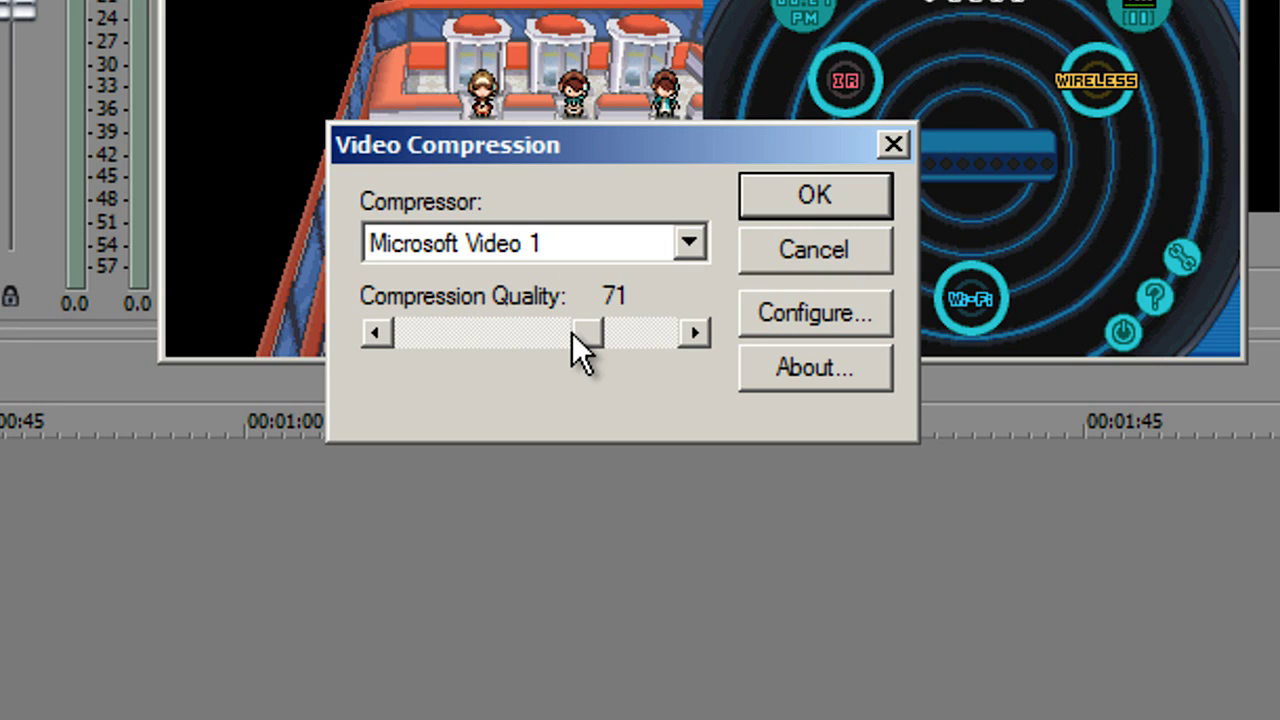
pyautogui.click(605, 244)
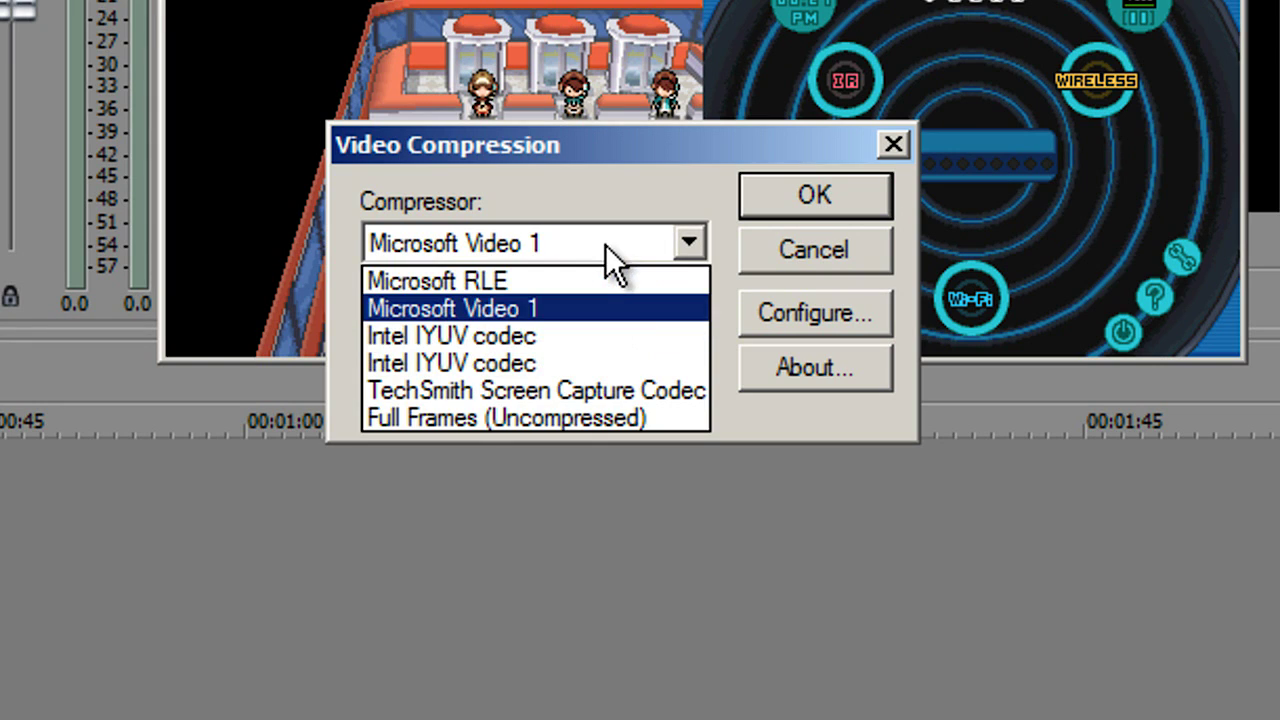
pyautogui.click(576, 391)
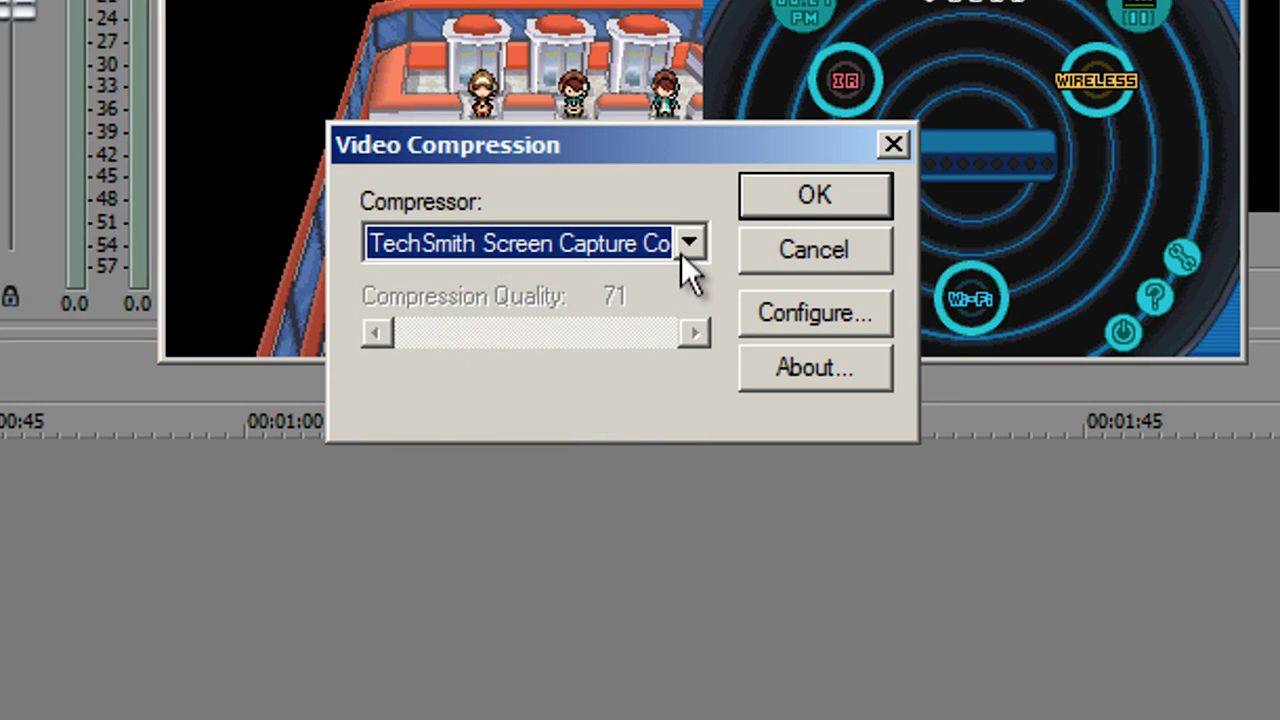
pyautogui.click(828, 200)
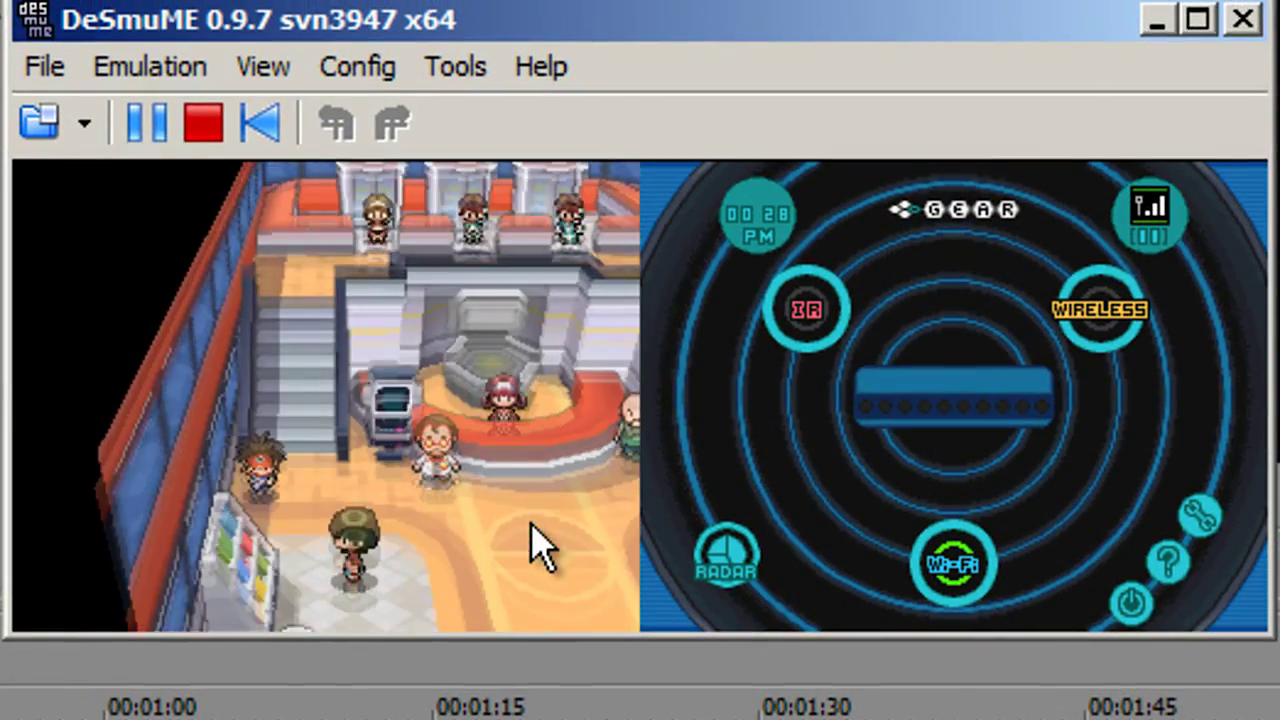
# - Walk the player out of the Pokémon Center and right through town
pyautogui.press('Right')
pyautogui.press('Down')
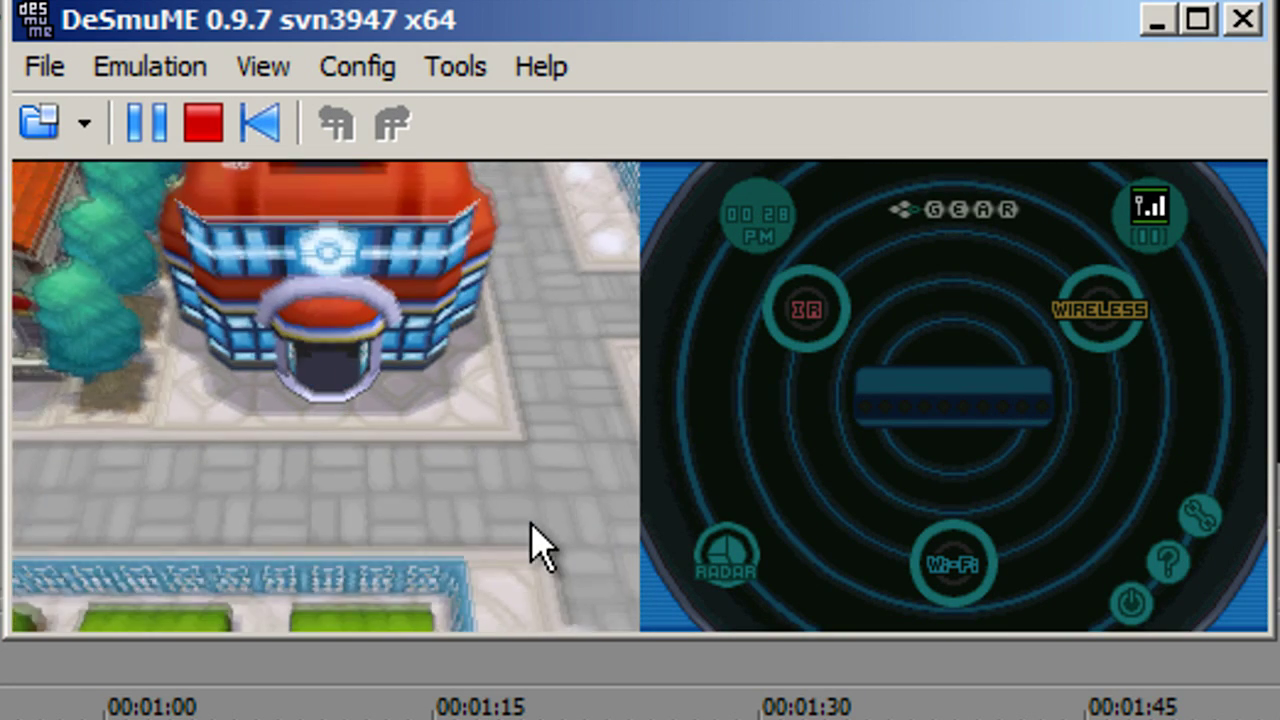
pyautogui.press('Right')
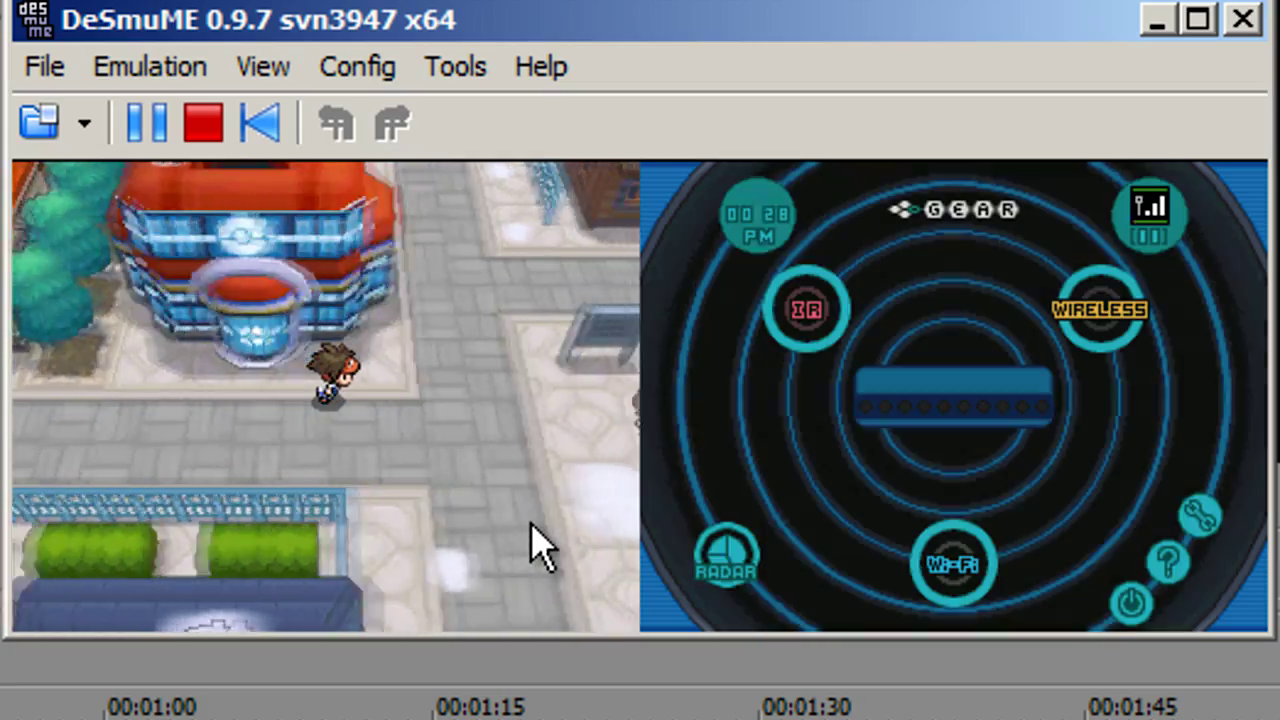
pyautogui.press('Right')
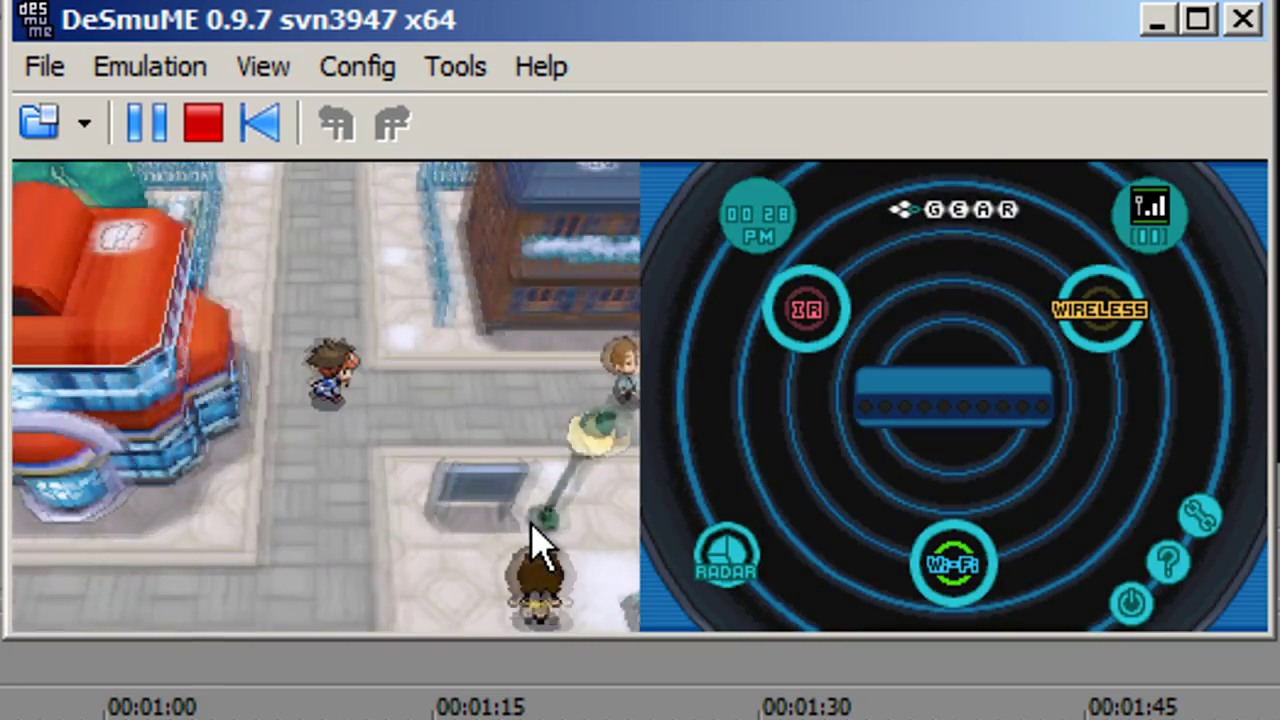
pyautogui.press('Right')
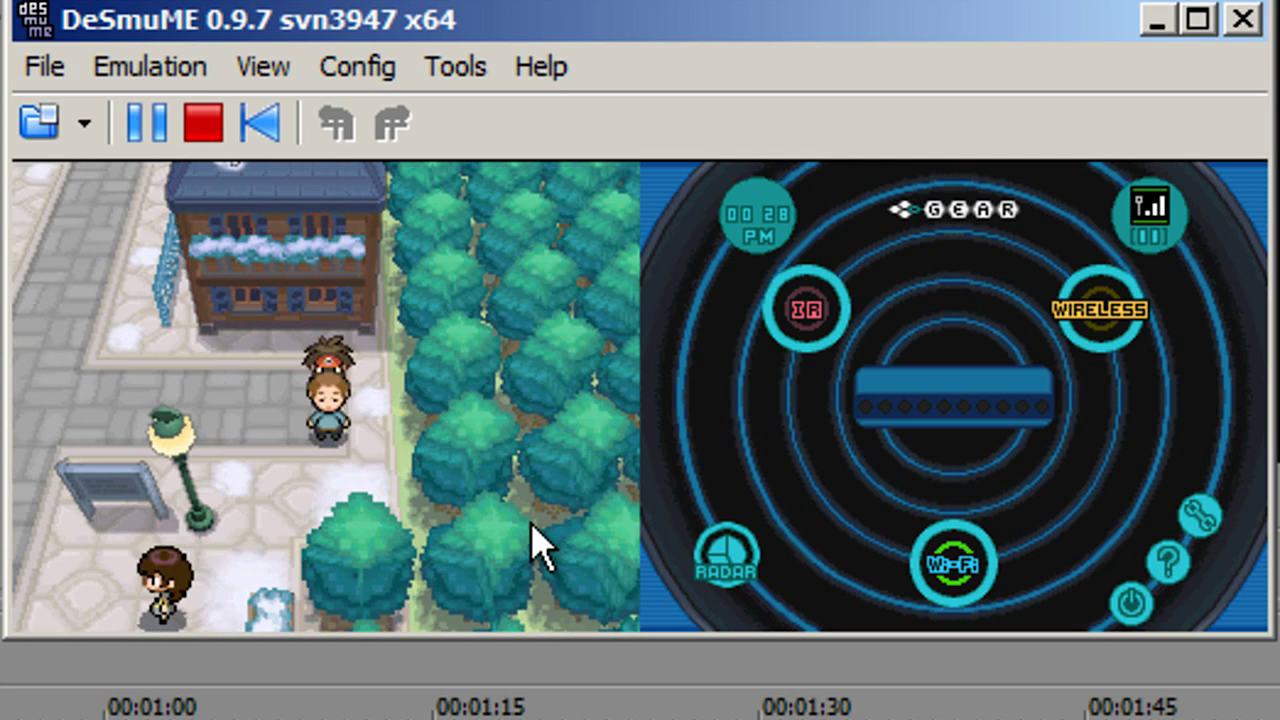
# - Walk up to the townsperson, talk to them, and close the dialogue
pyautogui.press('Up')
pyautogui.press('Up')
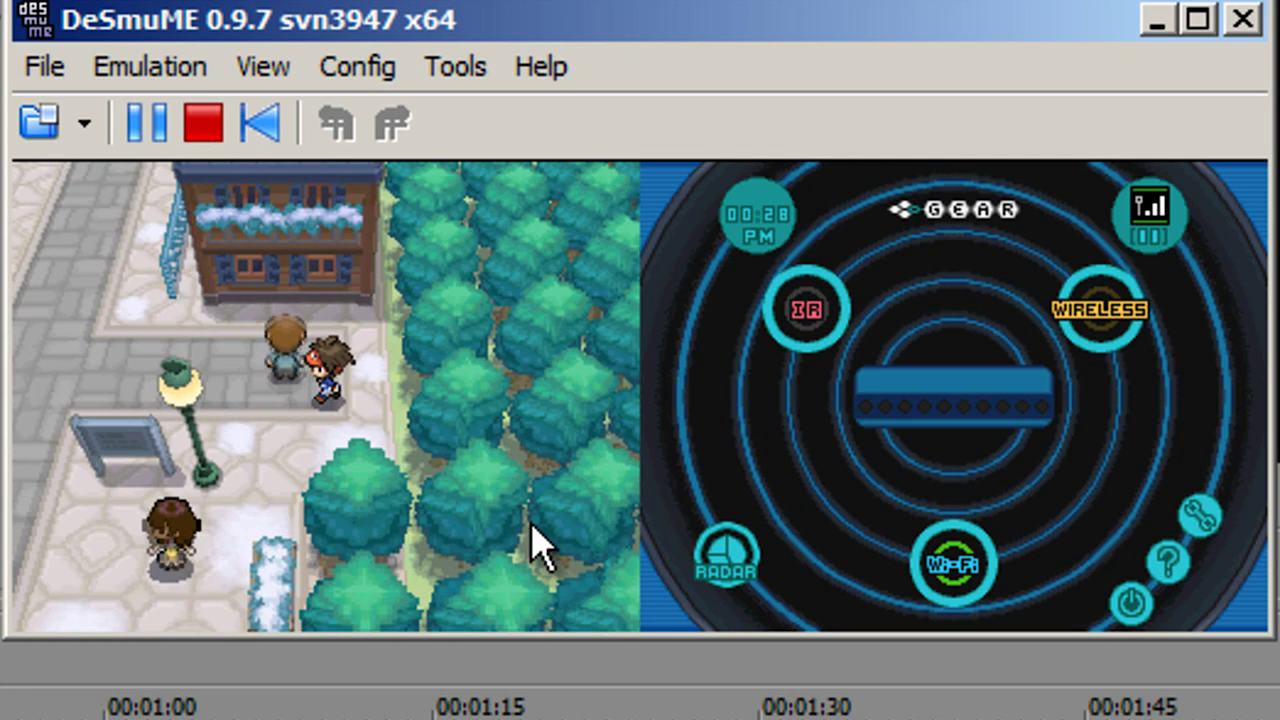
pyautogui.press('Up')
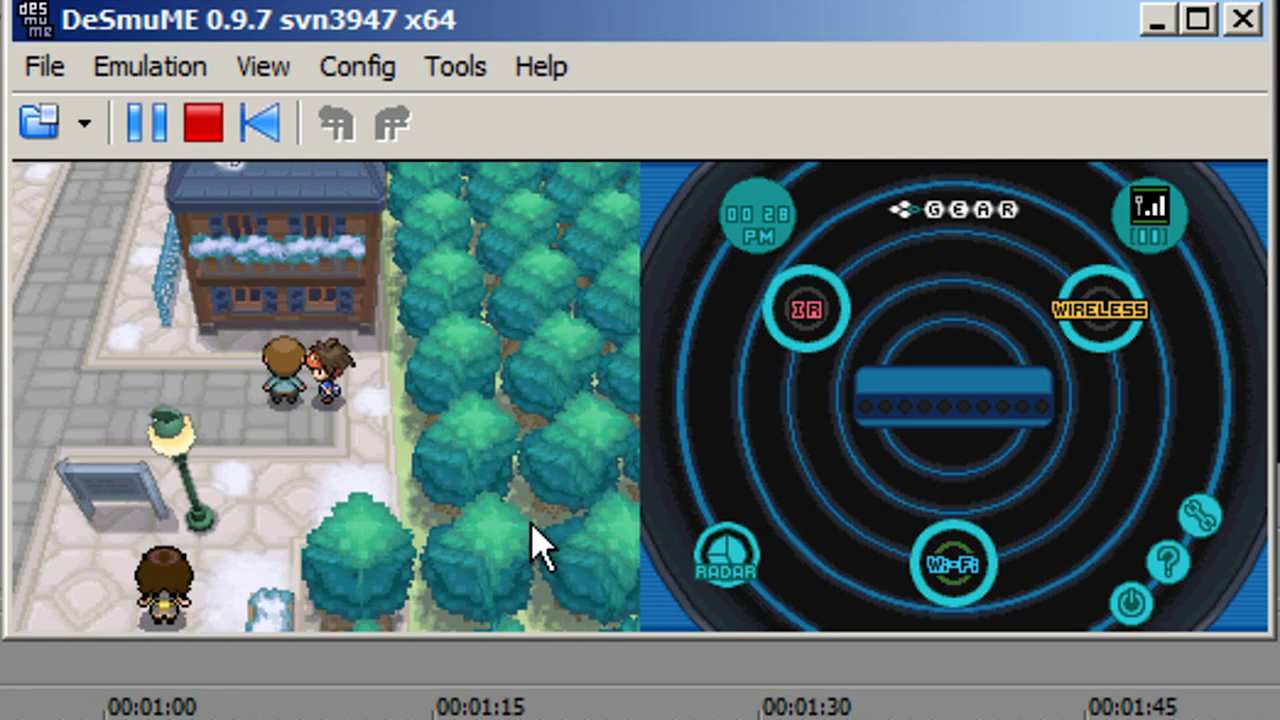
pyautogui.press('Left')
pyautogui.press('x')
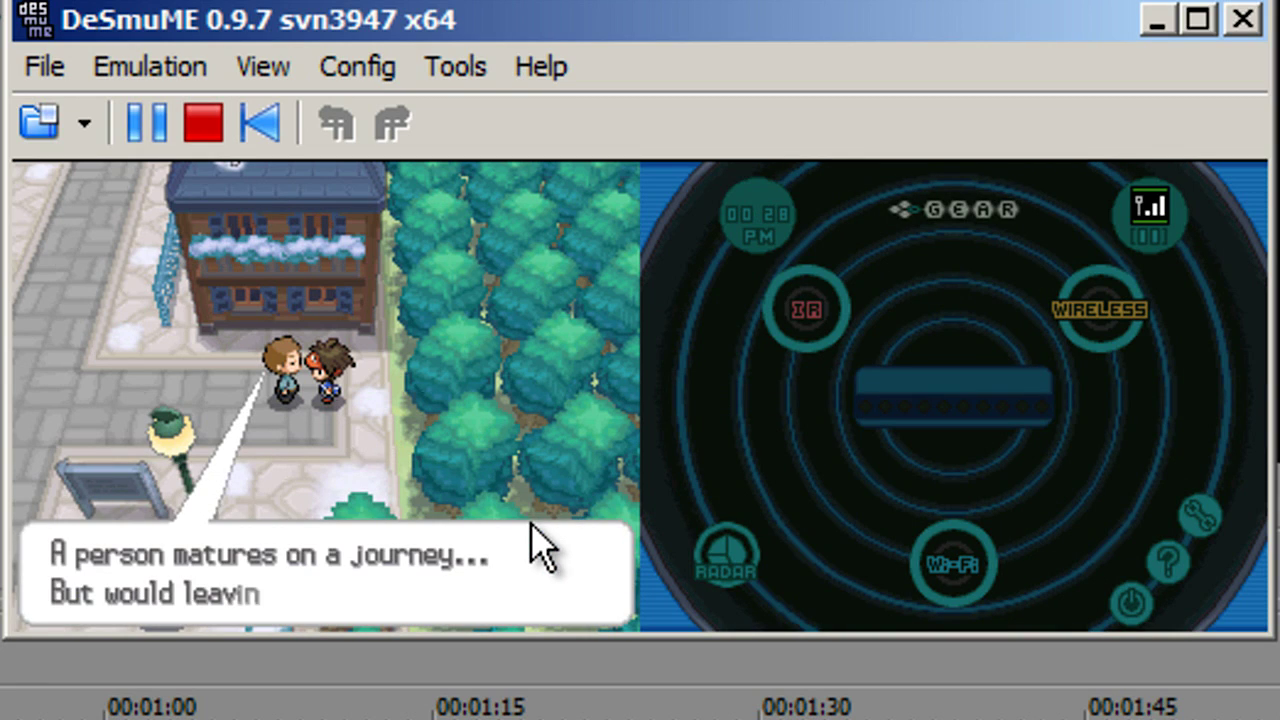
pyautogui.press('x')
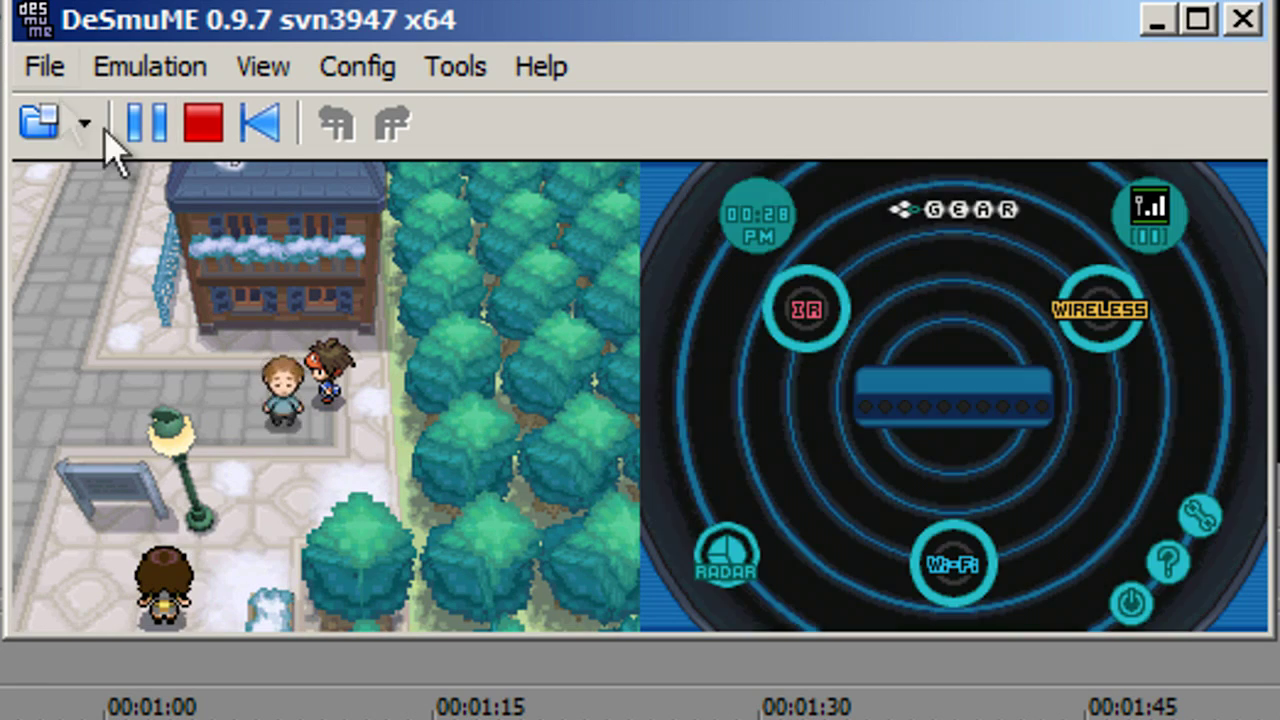
pyautogui.click(45, 66)
# - Stop the AVI recording and emulation, then minimize DeSmuME to reveal Vegas Pro
pyautogui.click(414, 679)
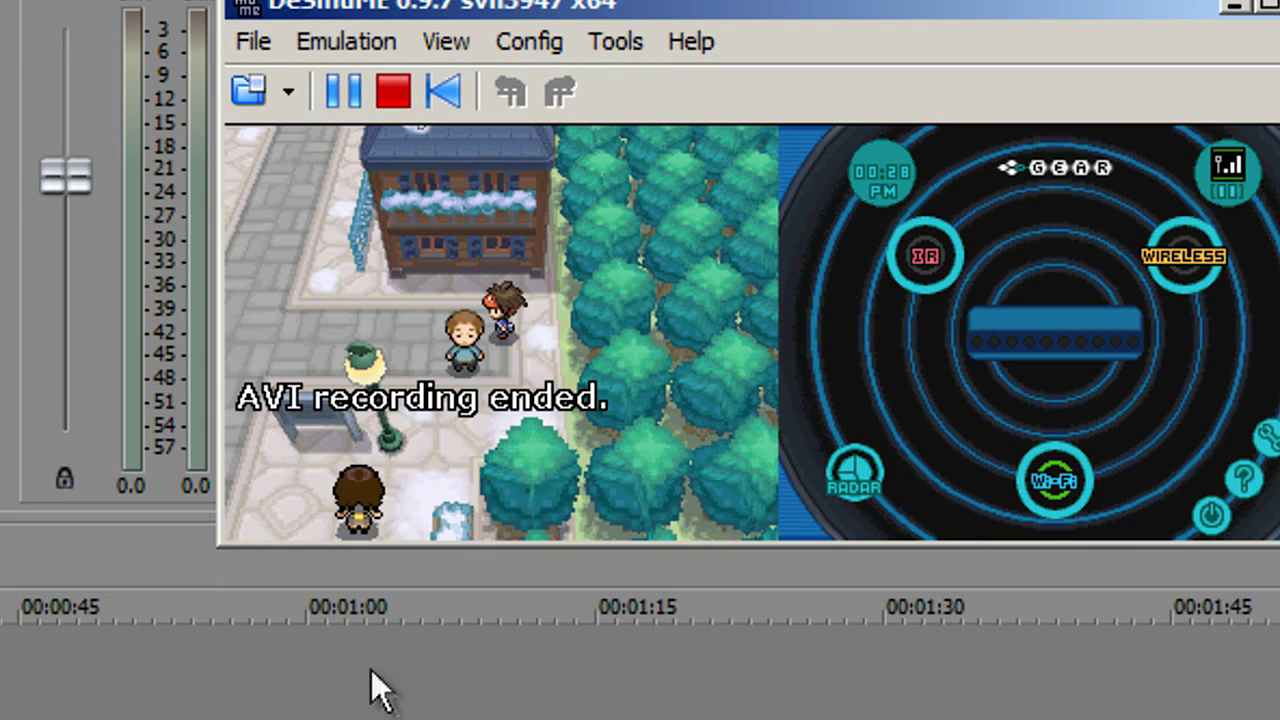
pyautogui.click(388, 105)
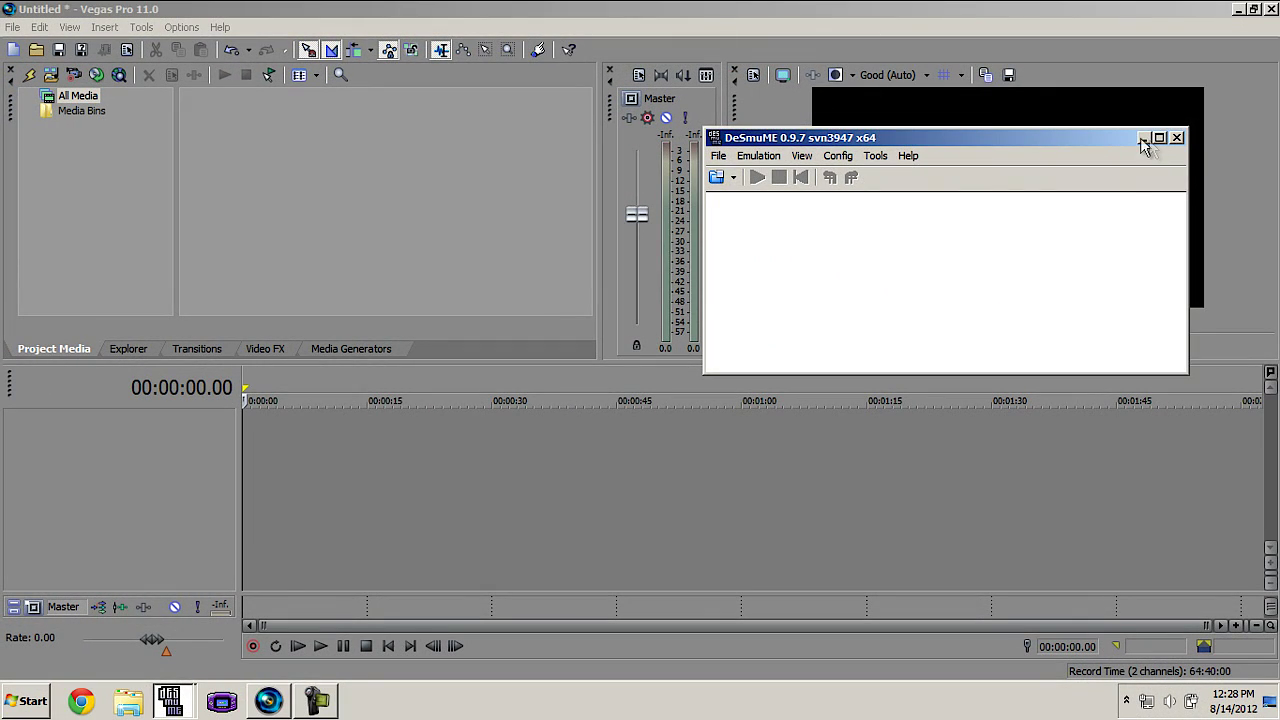
pyautogui.click(1143, 140)
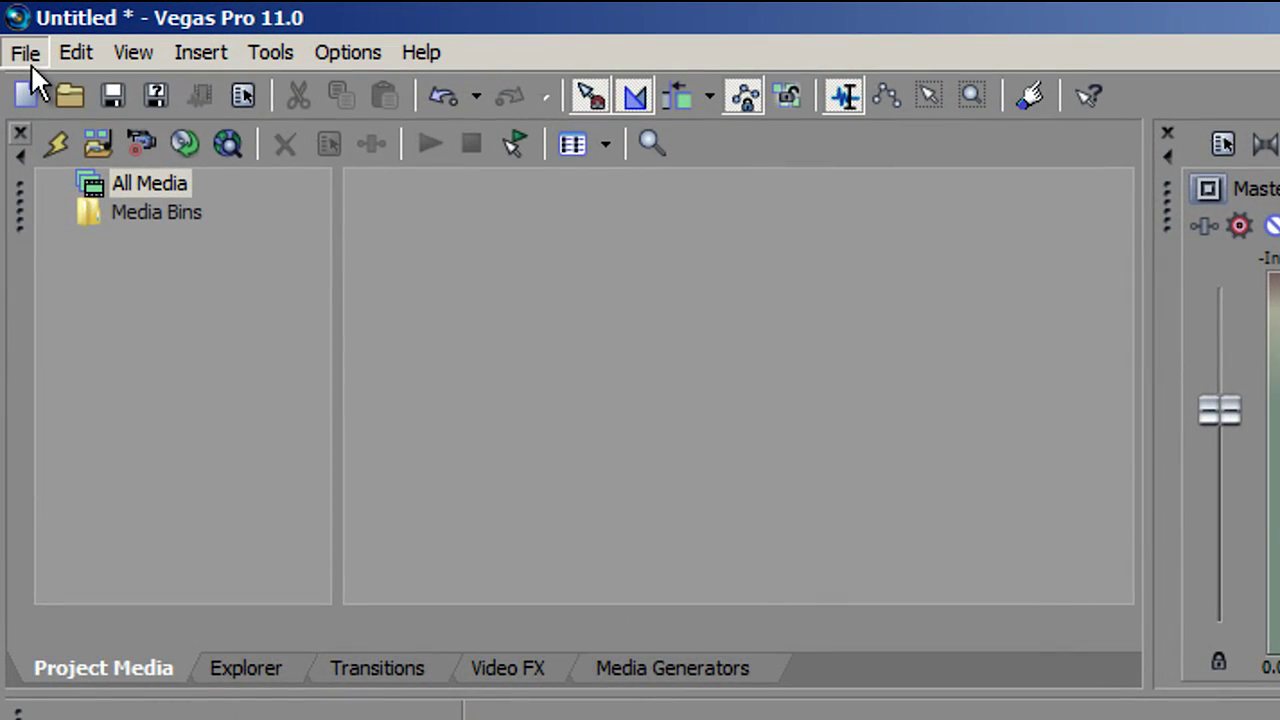
pyautogui.click(14, 30)
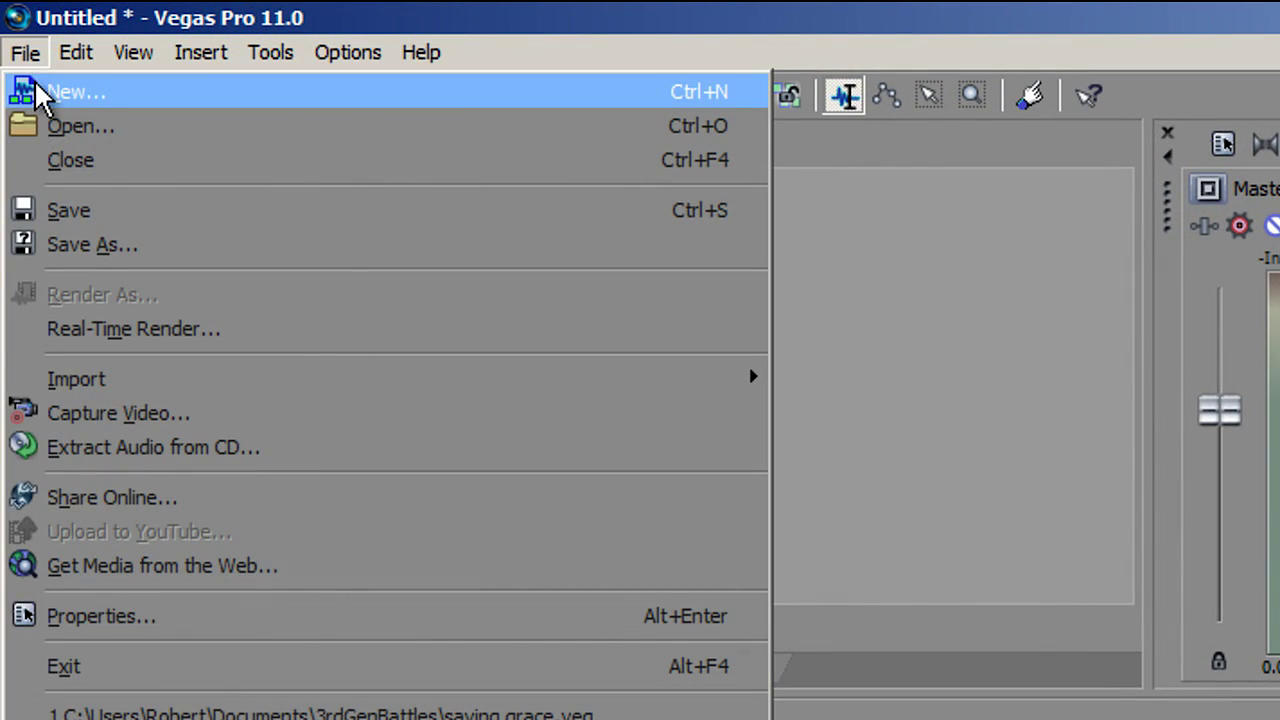
# - Start a new project using the HD 720-60p template at 59.940 fps
pyautogui.click(34, 92)
pyautogui.click(1260, 568)
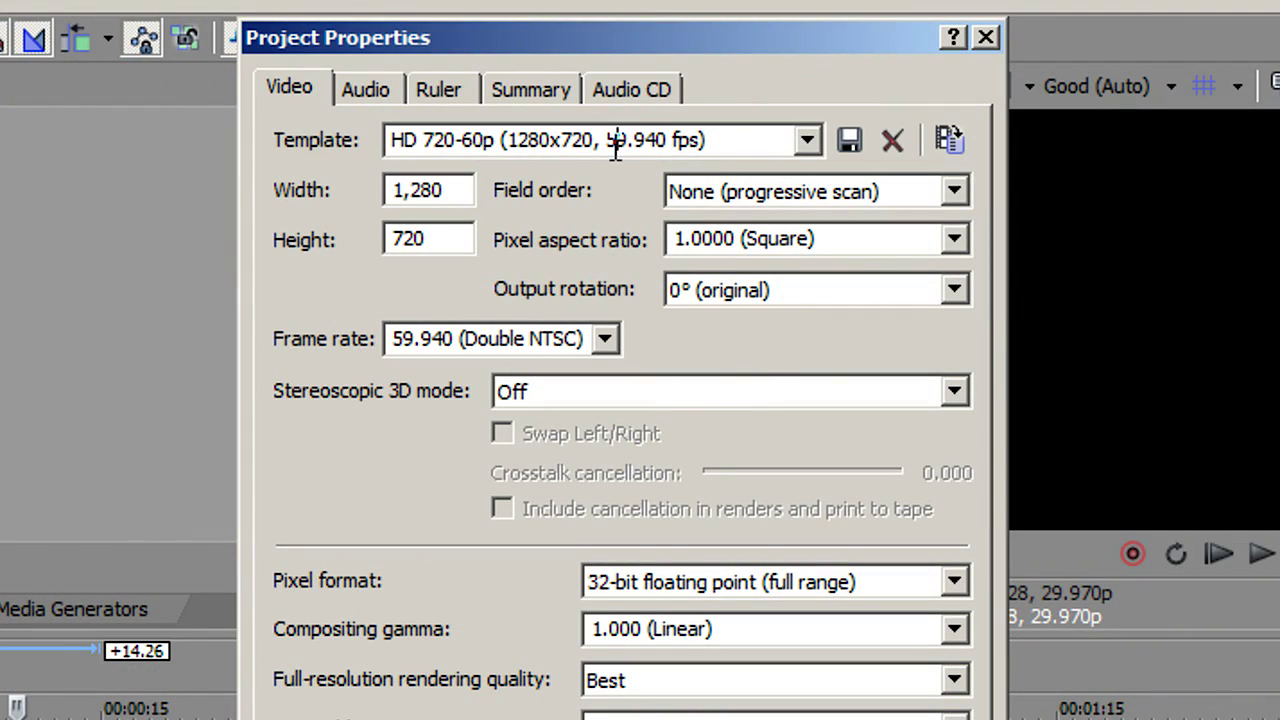
pyautogui.click(805, 141)
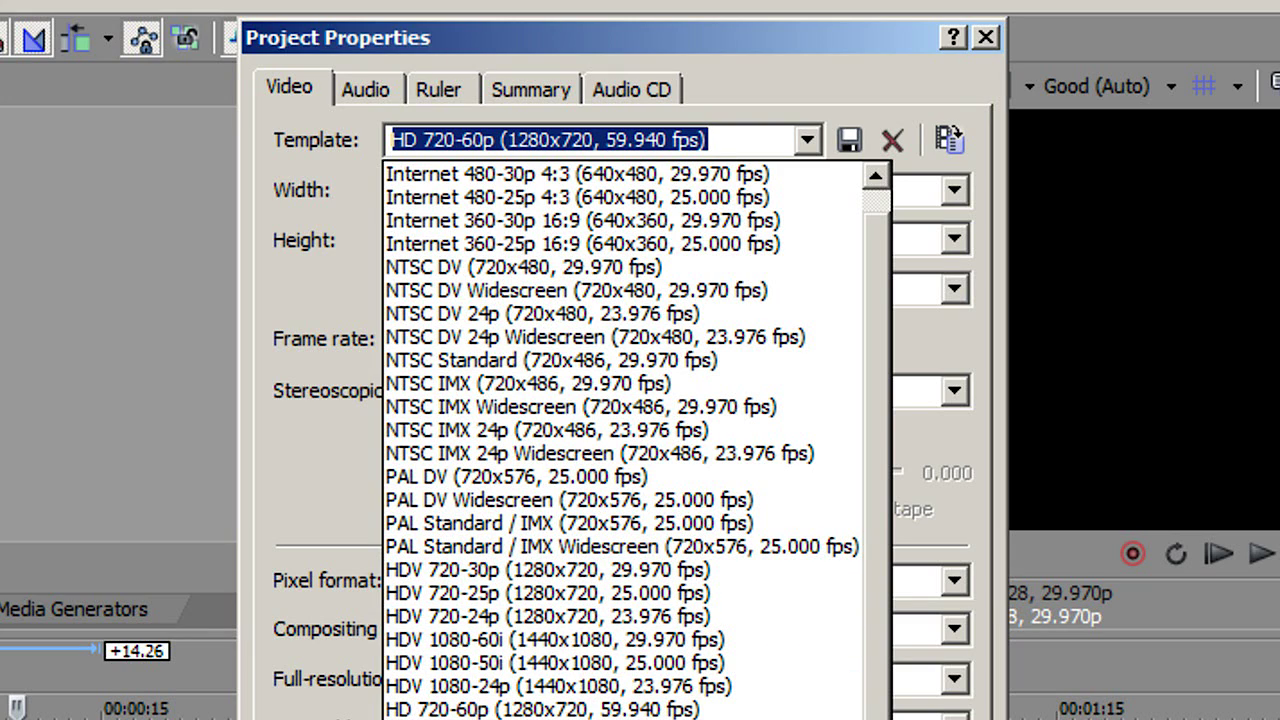
pyautogui.click(540, 708)
pyautogui.press('Tab')
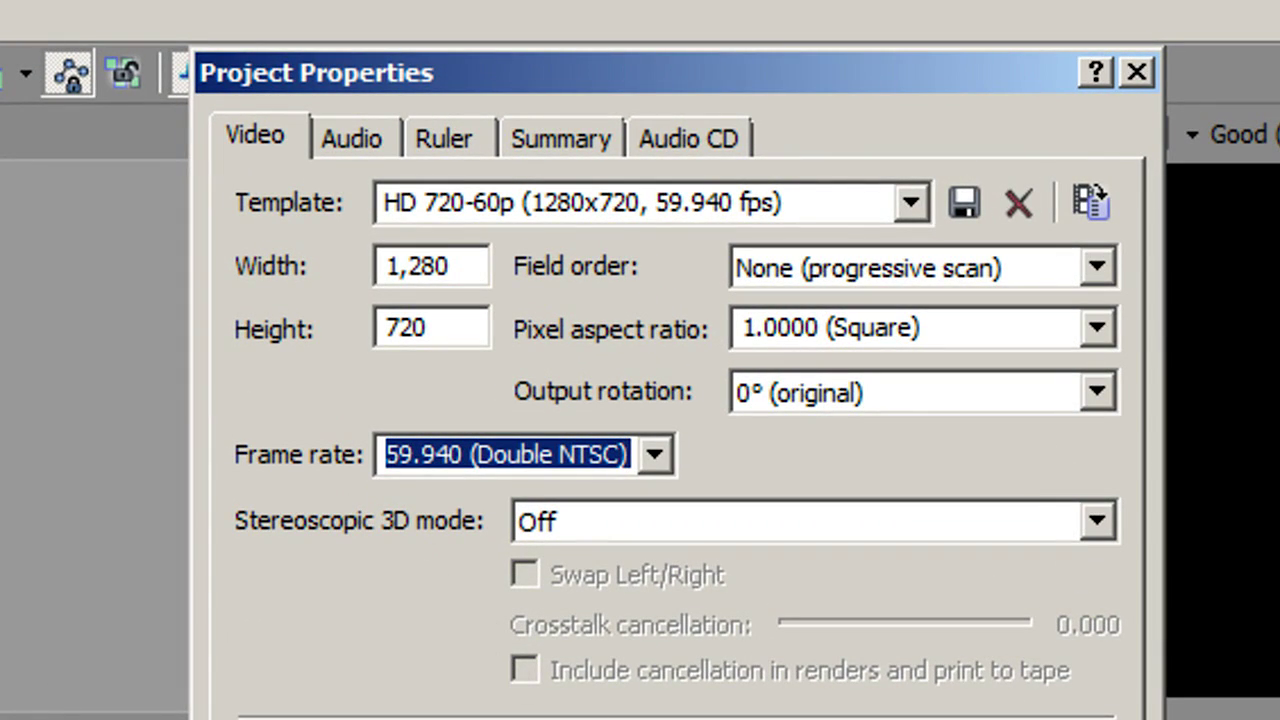
pyautogui.press('Tab')
# - Set 32-bit floating point (full range) pixels, Best rendering quality, and Best audio resampling
pyautogui.click(750, 719)
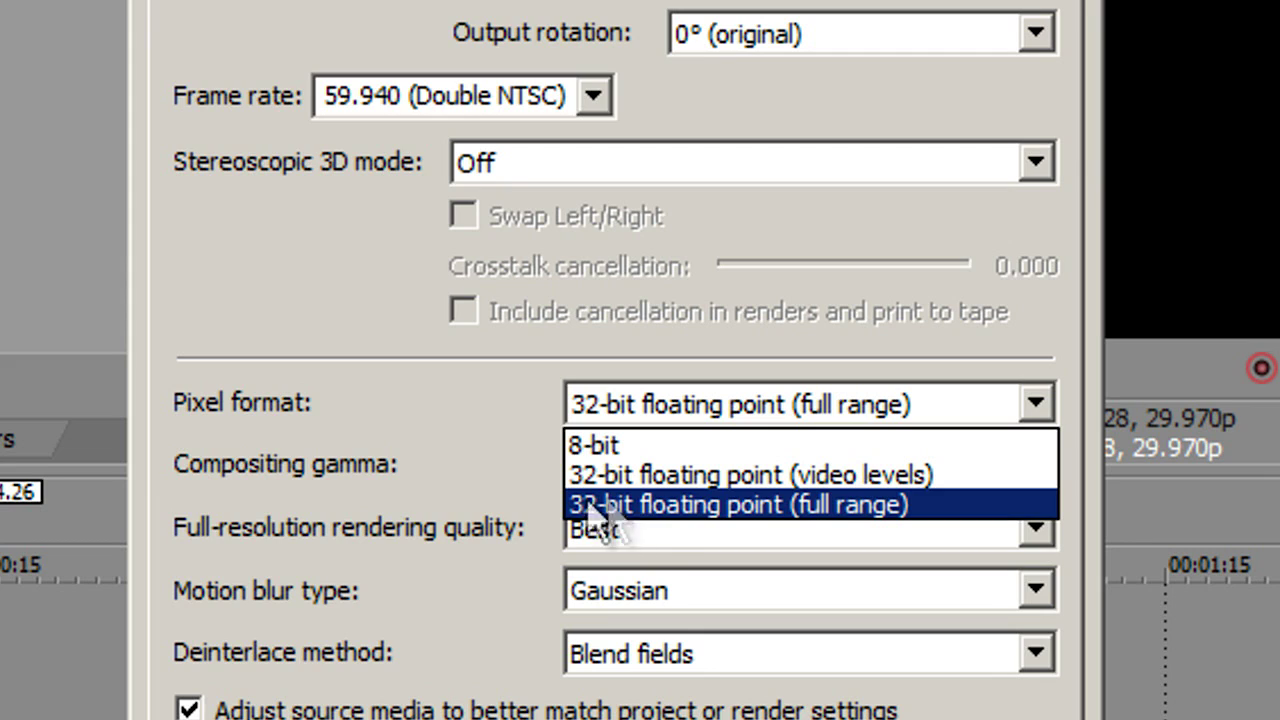
pyautogui.click(653, 502)
pyautogui.click(698, 528)
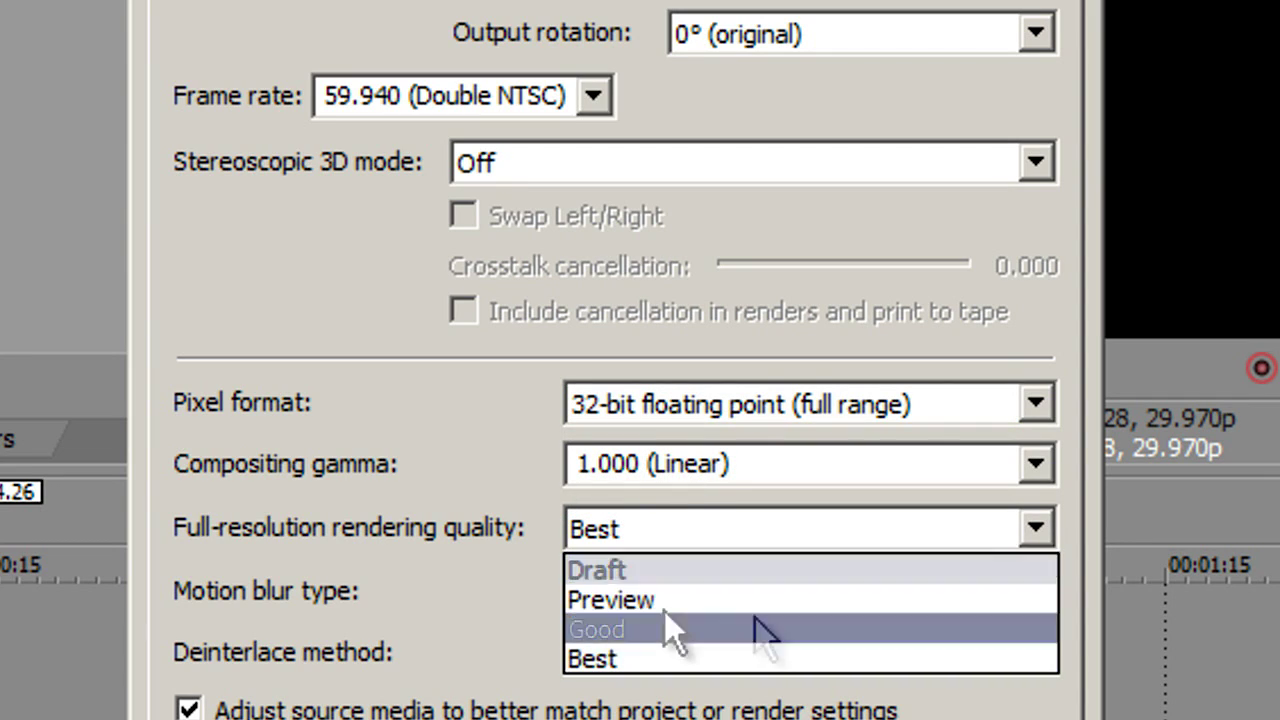
pyautogui.click(588, 659)
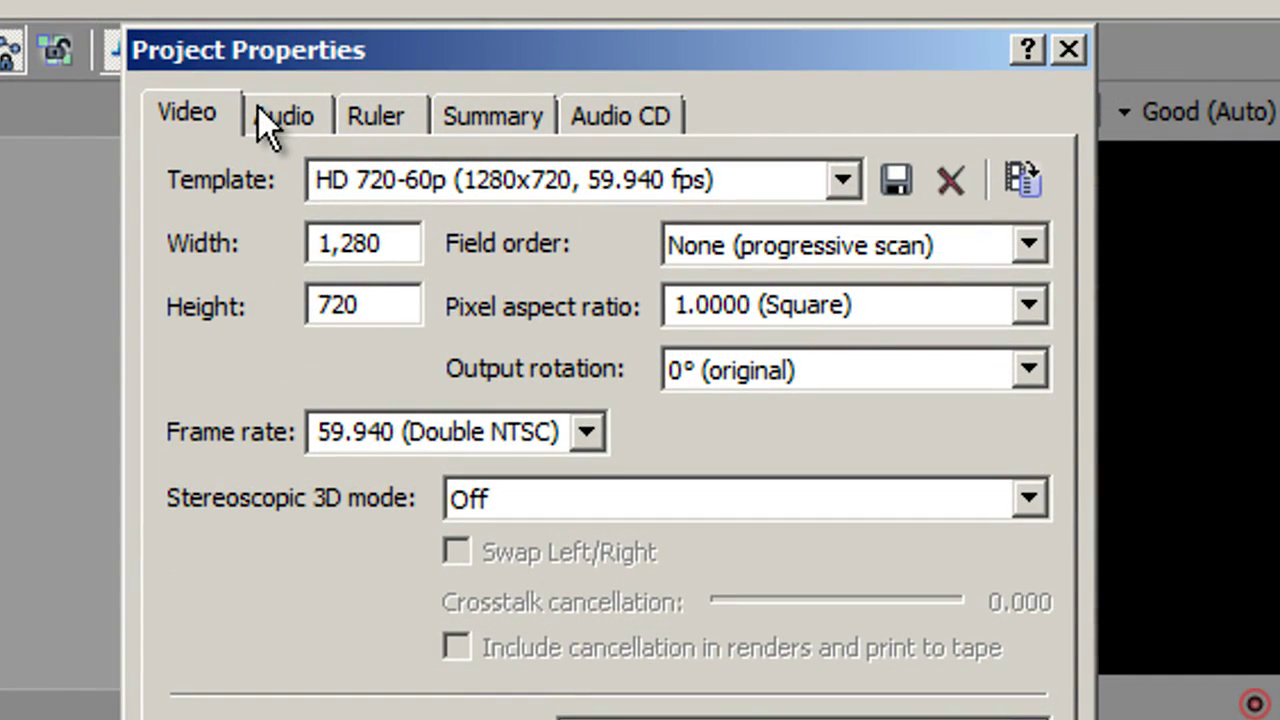
pyautogui.click(258, 110)
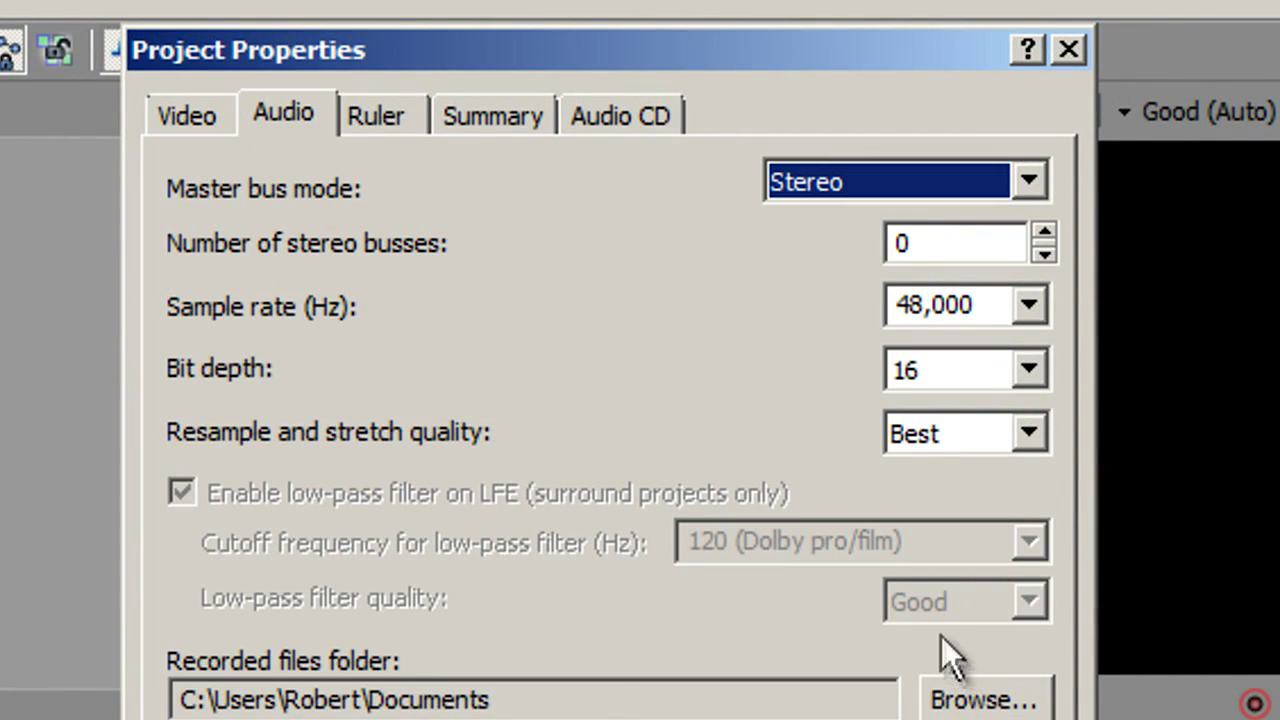
pyautogui.click(932, 430)
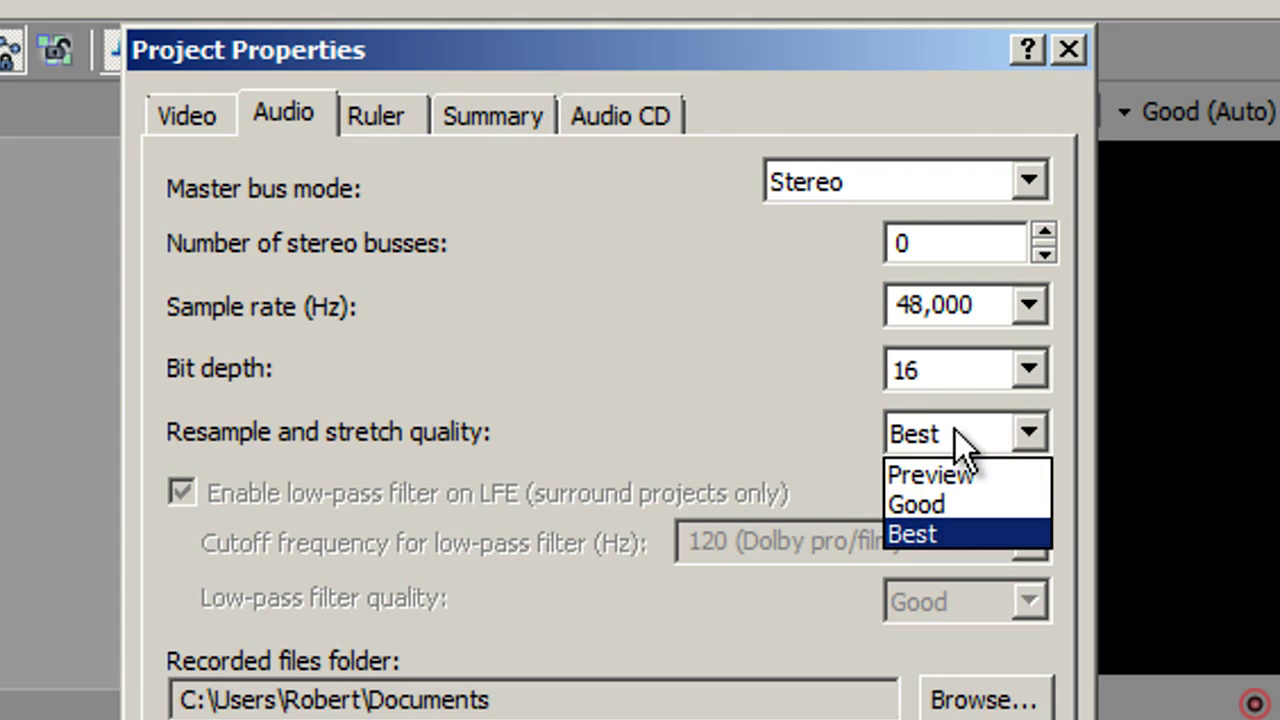
pyautogui.click(940, 535)
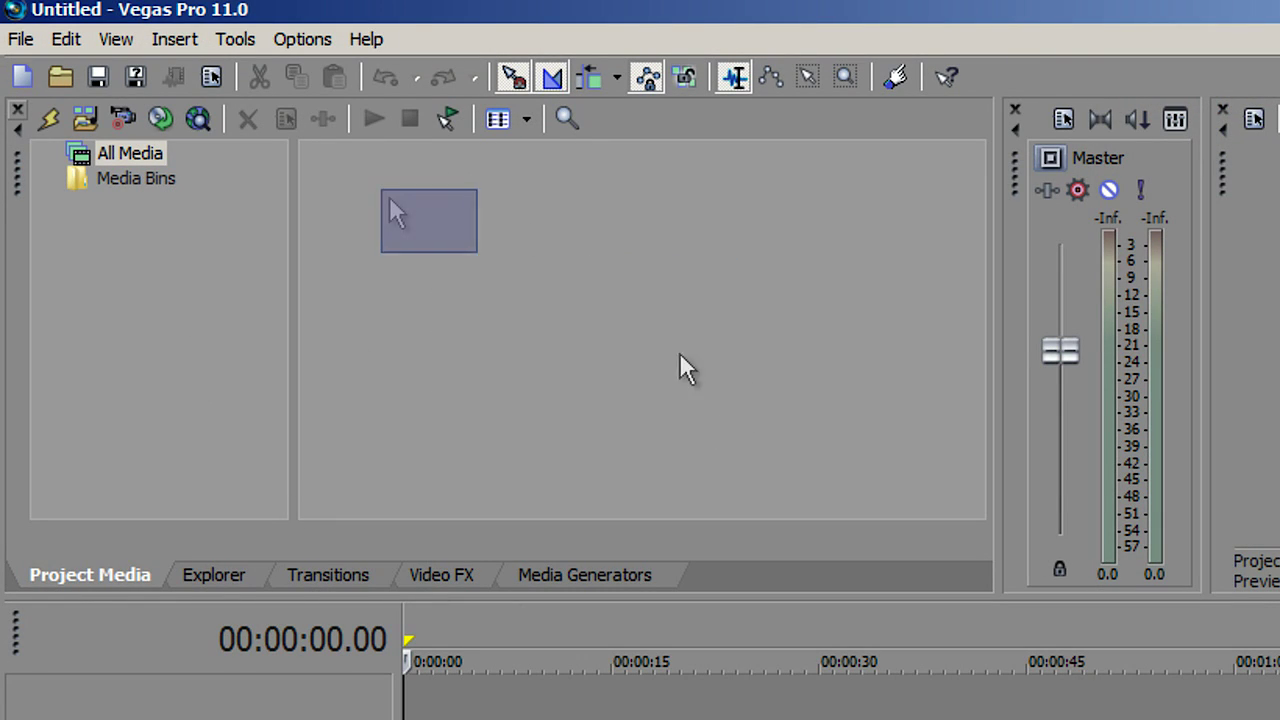
# - Import test video.avi into the project media
pyautogui.click(20, 39)
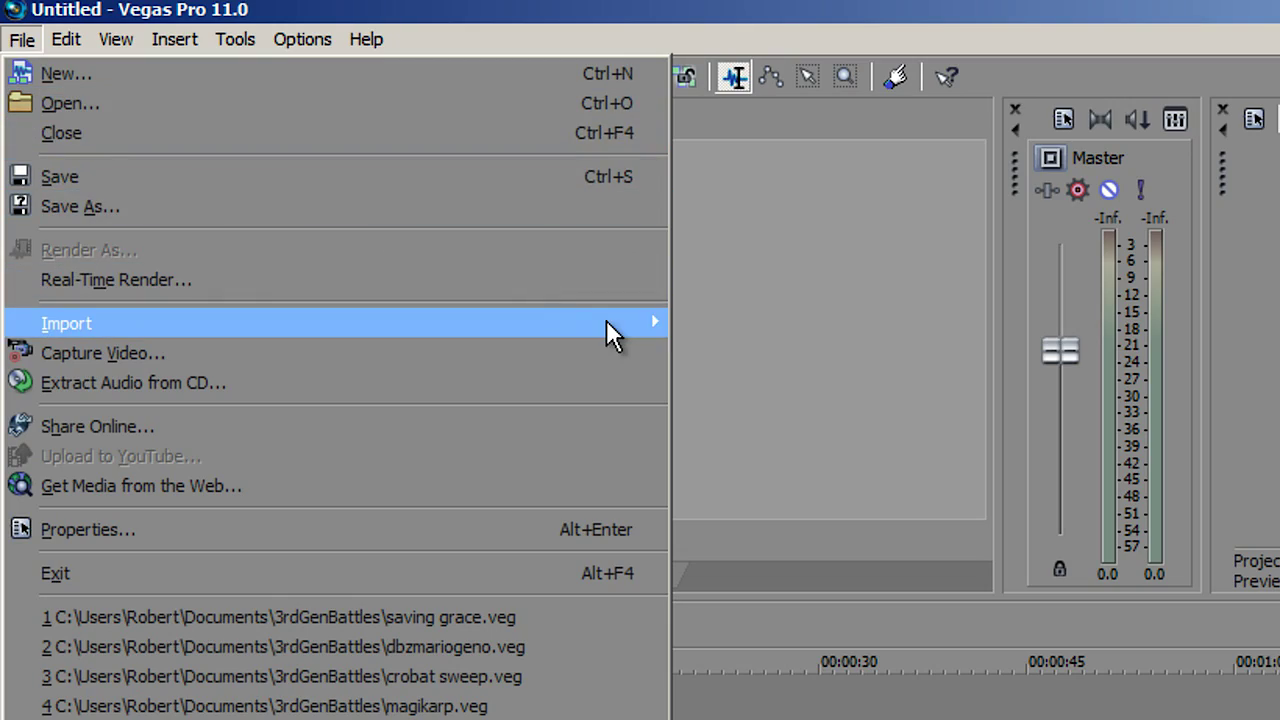
pyautogui.moveTo(606, 319)
pyautogui.click(696, 322)
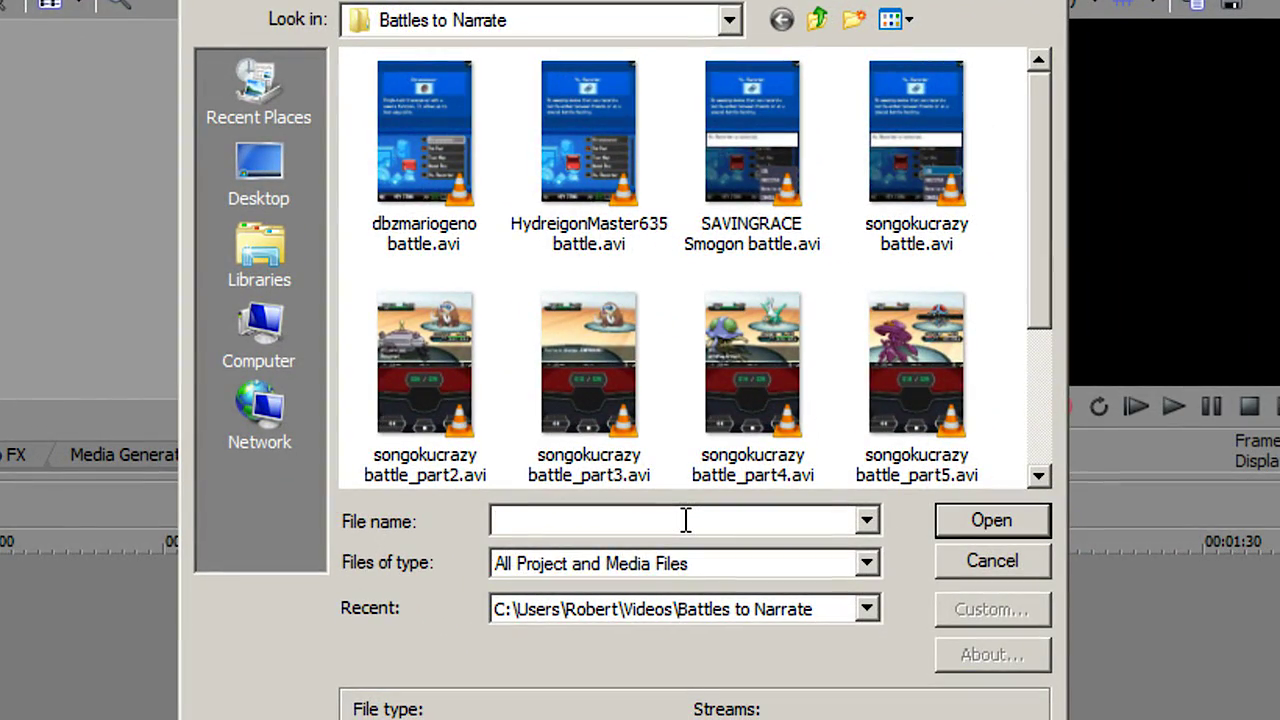
pyautogui.write('tes')
pyautogui.press('Down')
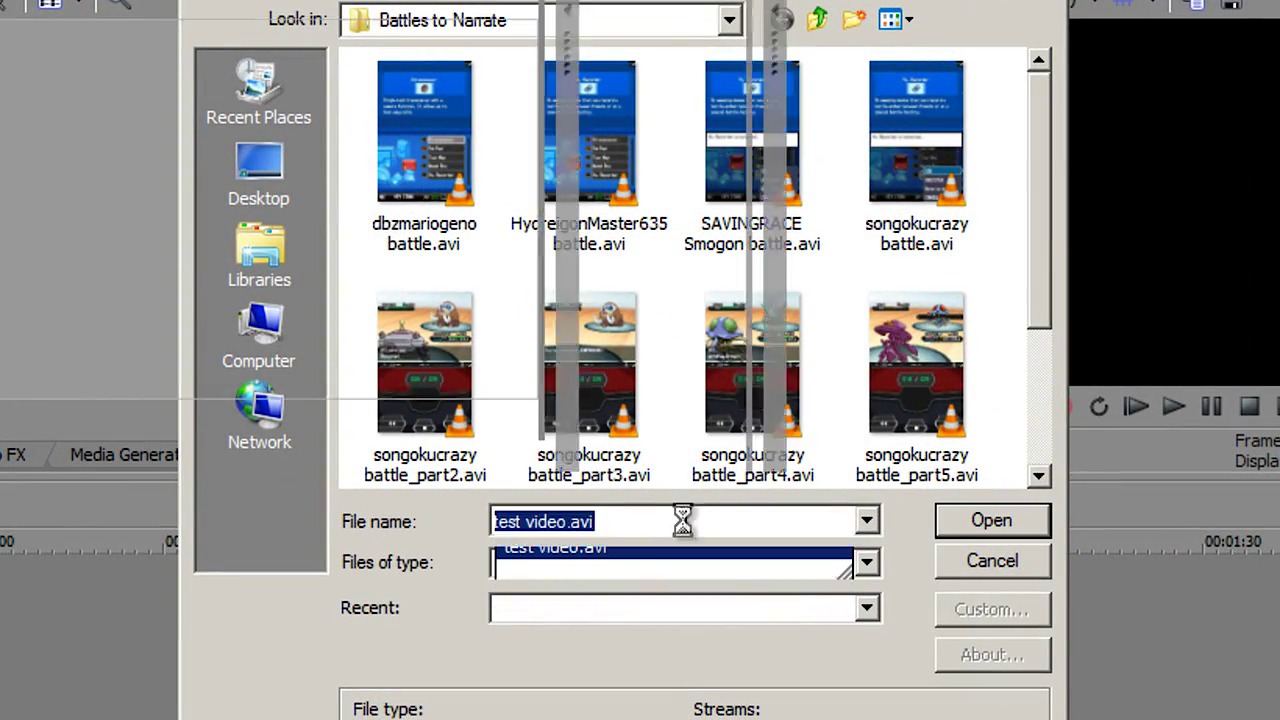
pyautogui.press('Return')
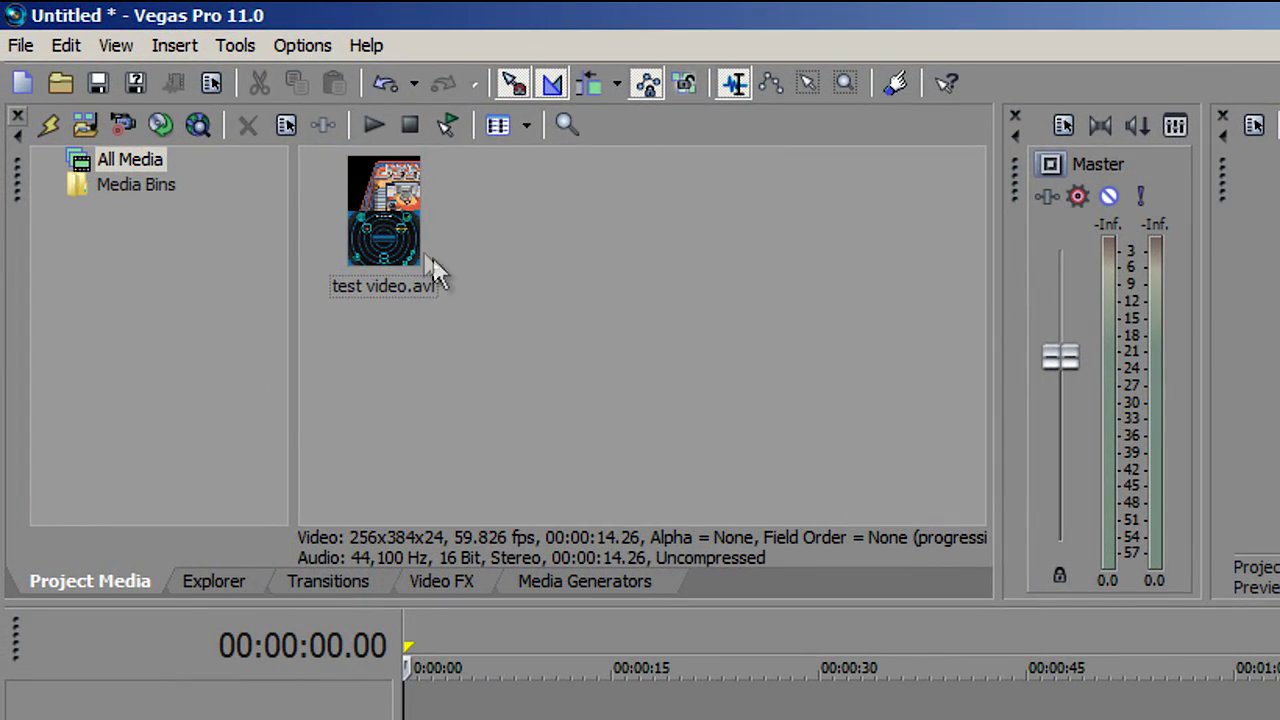
# - Place test video.avi on the timeline and preview it from about 4 seconds
pyautogui.moveTo(428, 258); pyautogui.dragTo(470, 705)
pyautogui.click(369, 610)
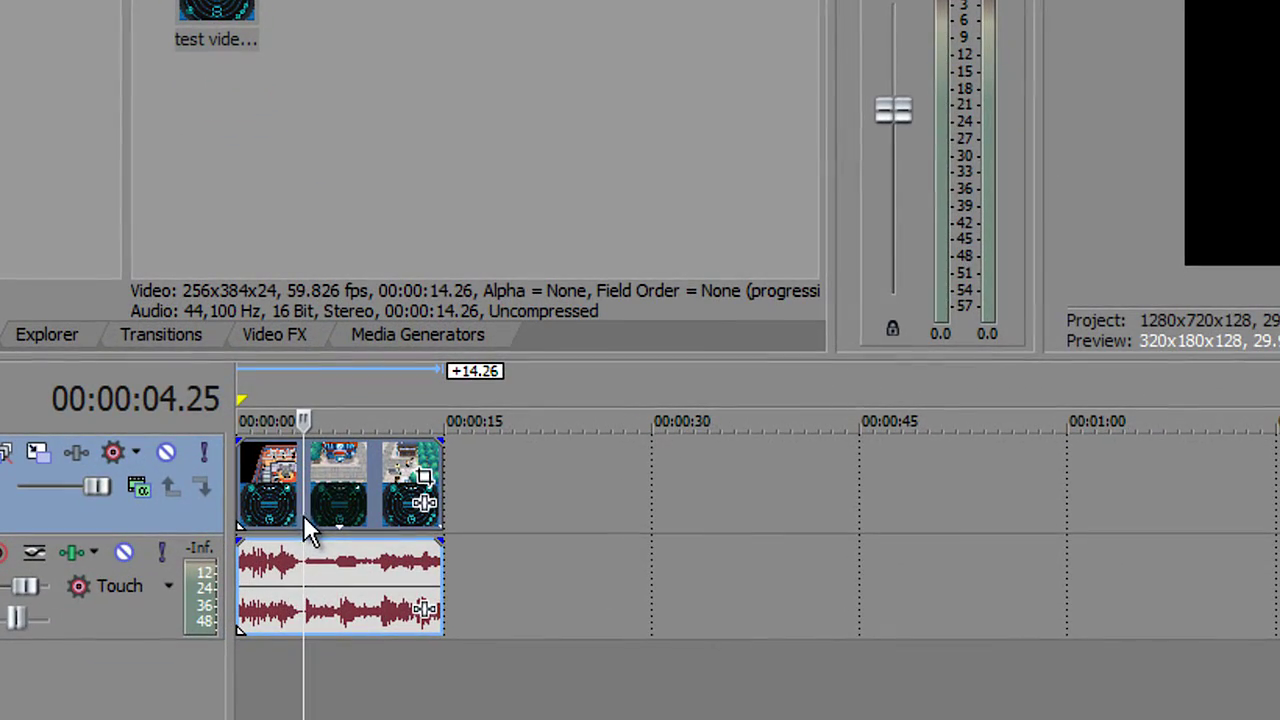
pyautogui.press('space')
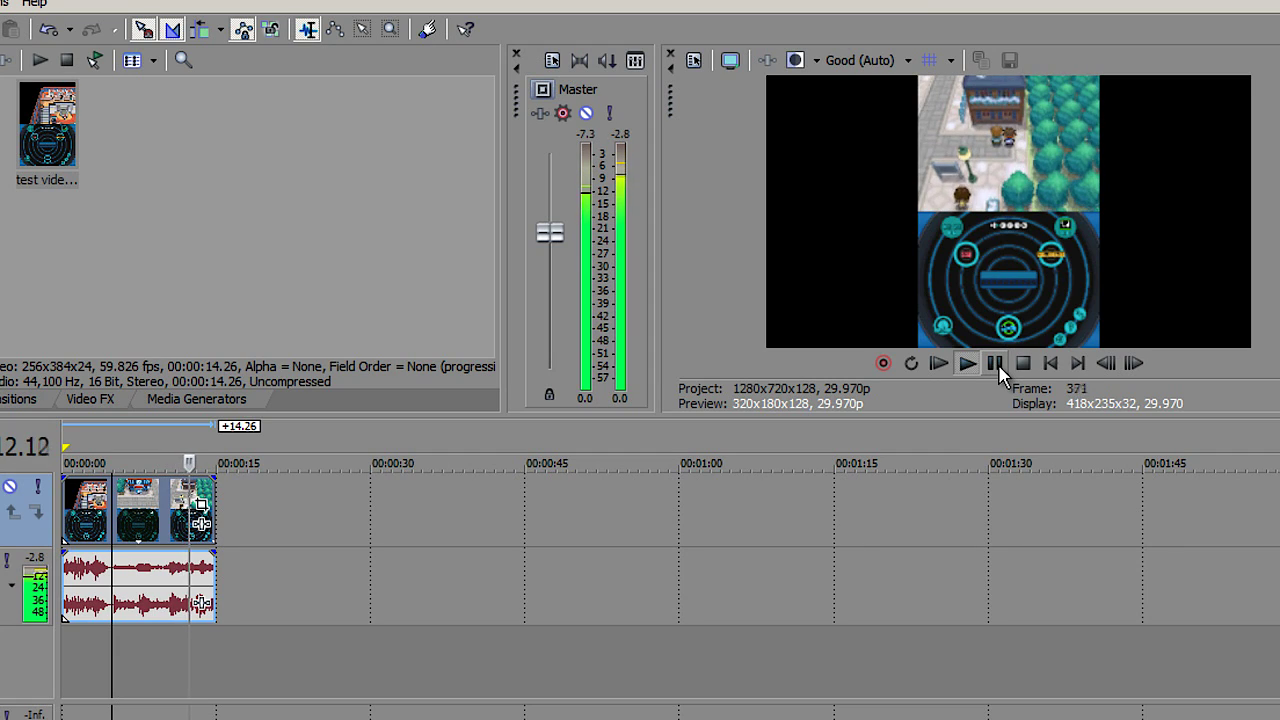
pyautogui.click(997, 366)
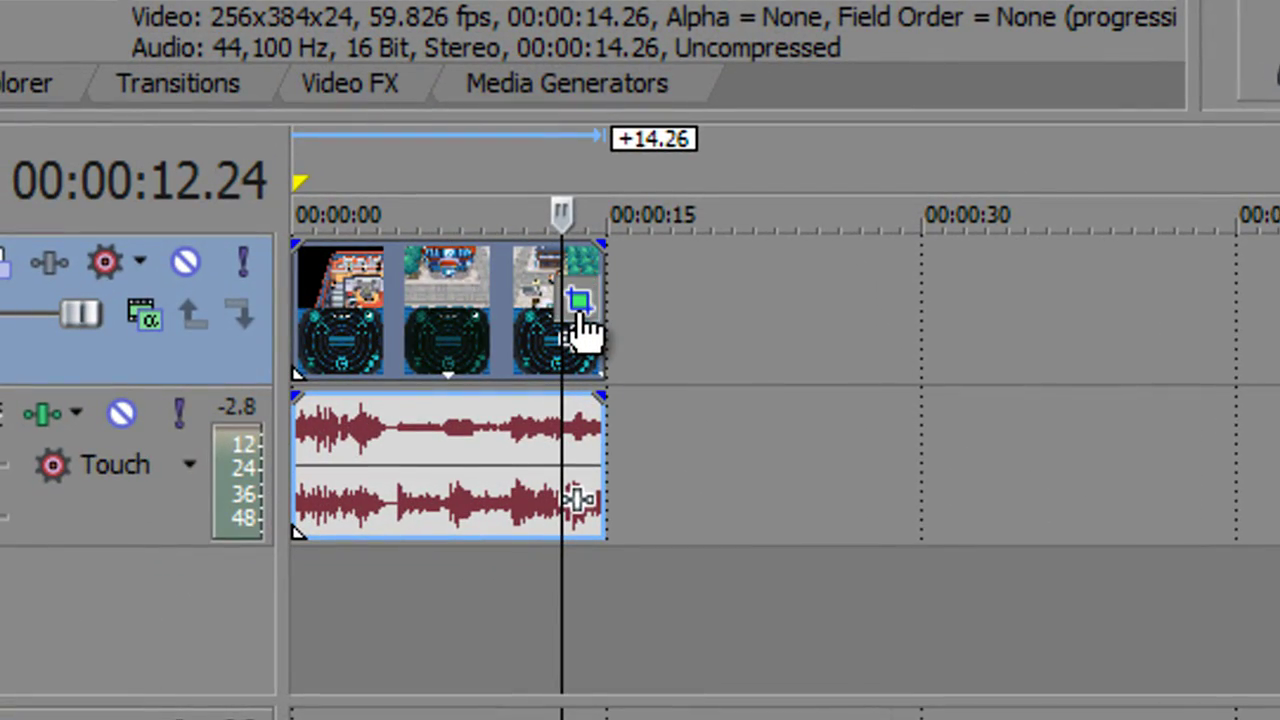
pyautogui.click(580, 305)
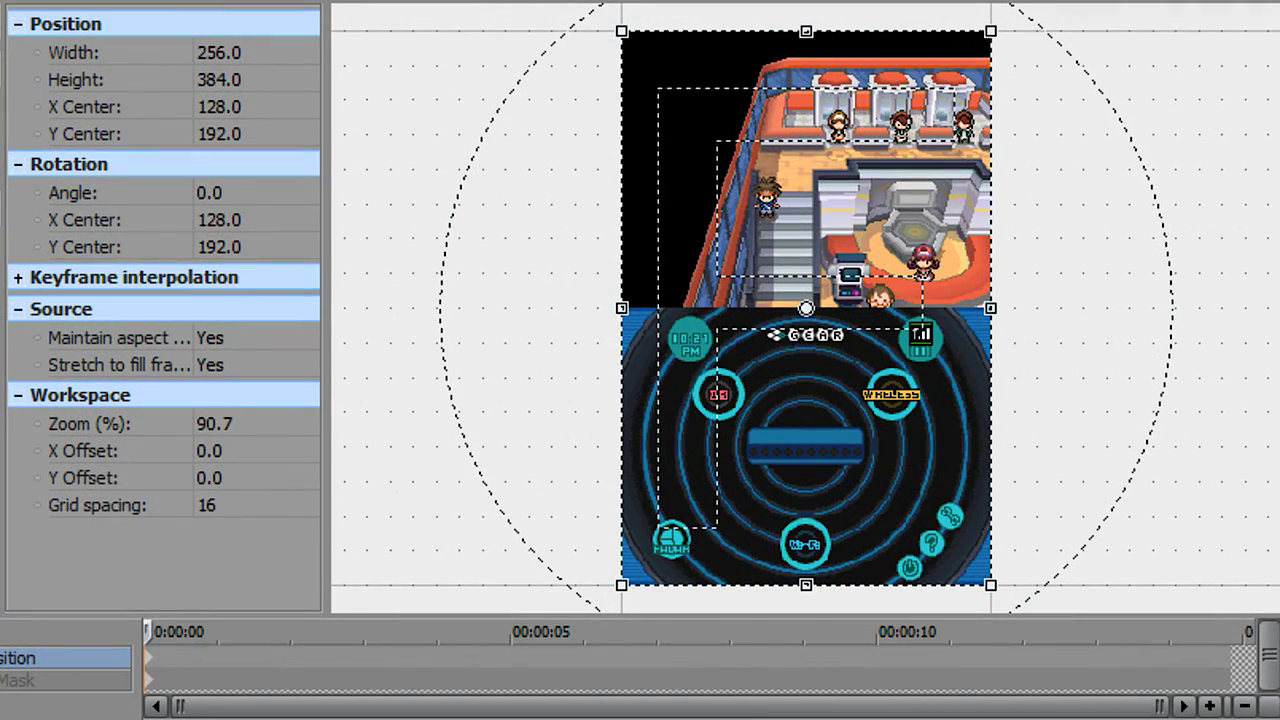
# - Set the Pan/Crop Height to 192, Y Center to 96.1, and Maintain aspect ratio to No
pyautogui.click(255, 81)
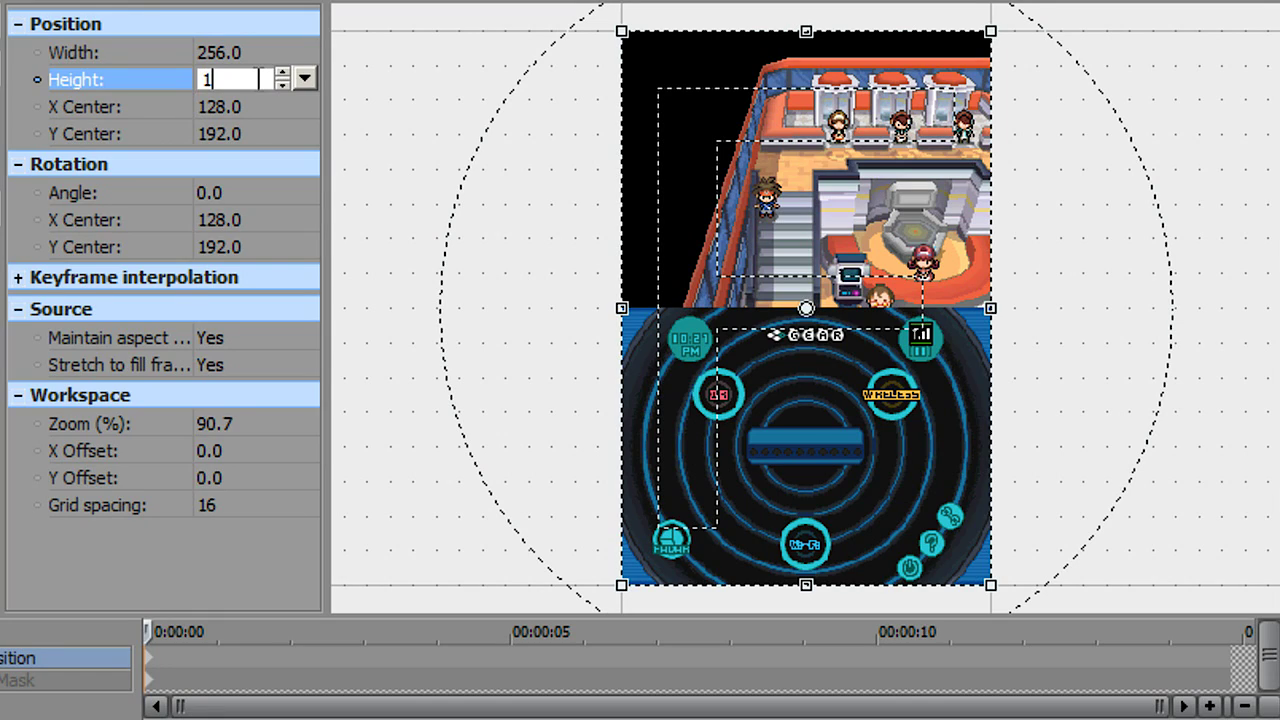
pyautogui.press('Return')
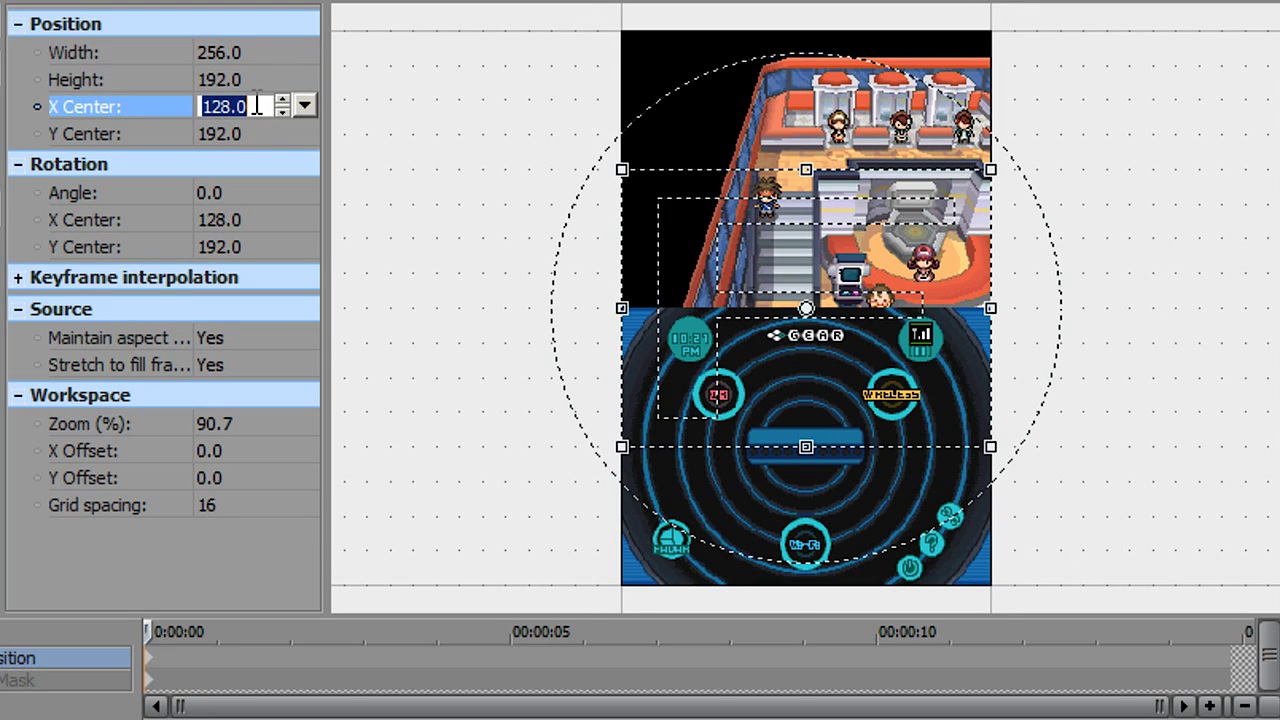
pyautogui.click(240, 134)
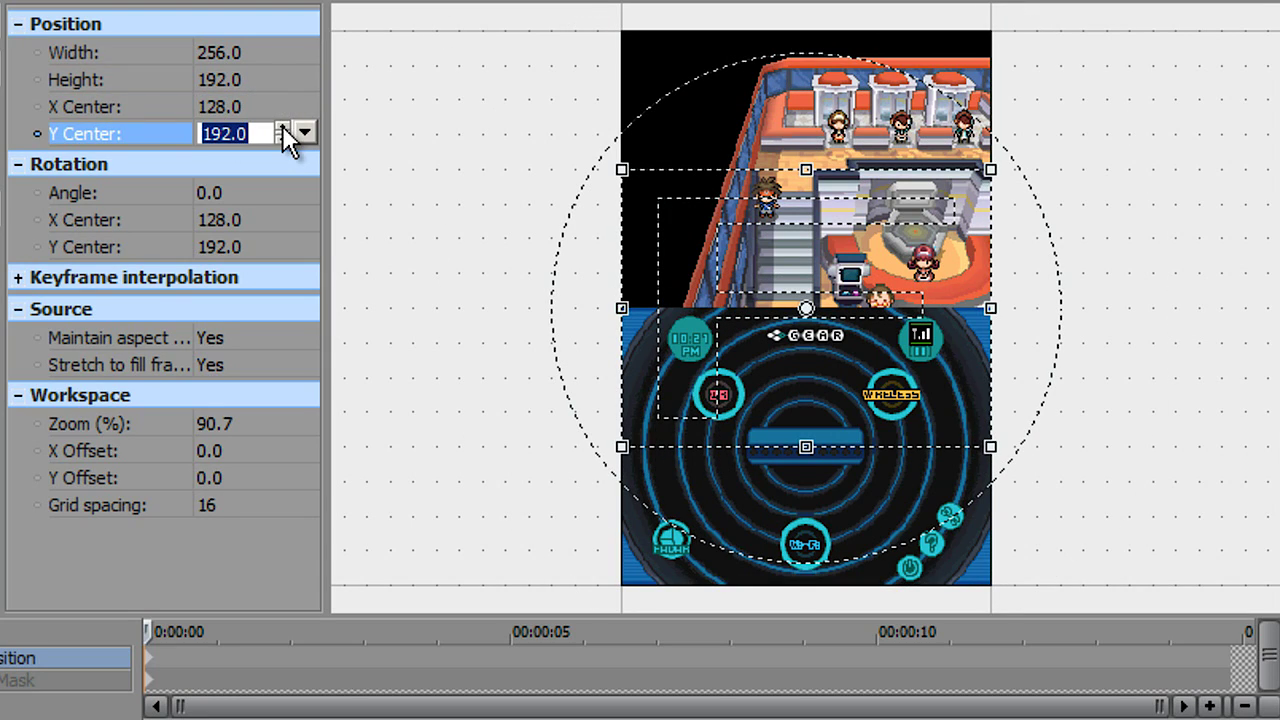
pyautogui.write('96.')
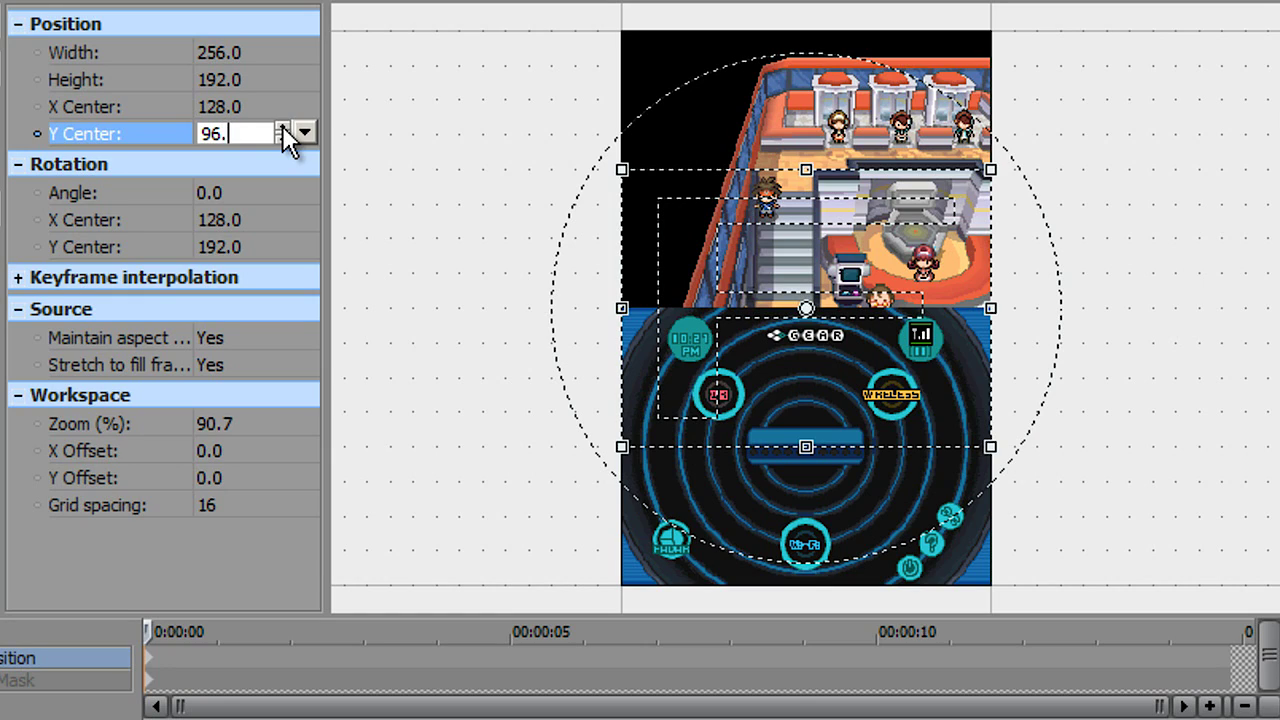
pyautogui.write('1')
pyautogui.press('Return')
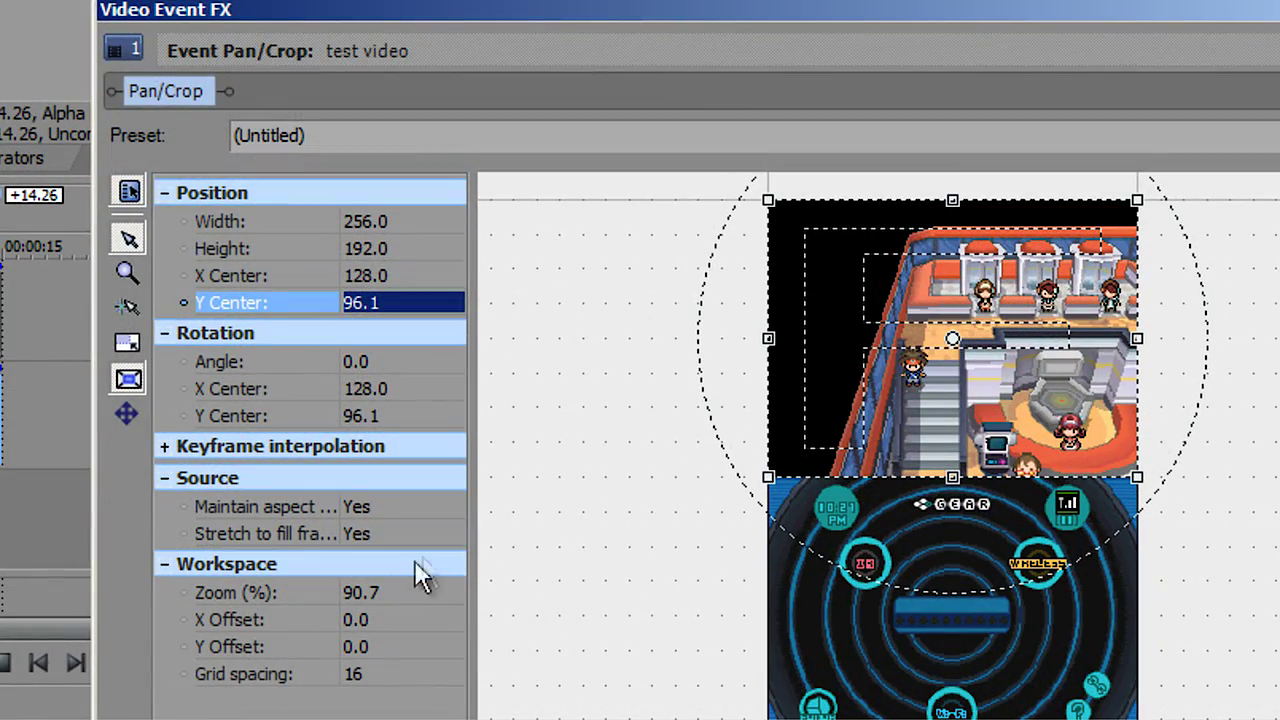
pyautogui.click(406, 512)
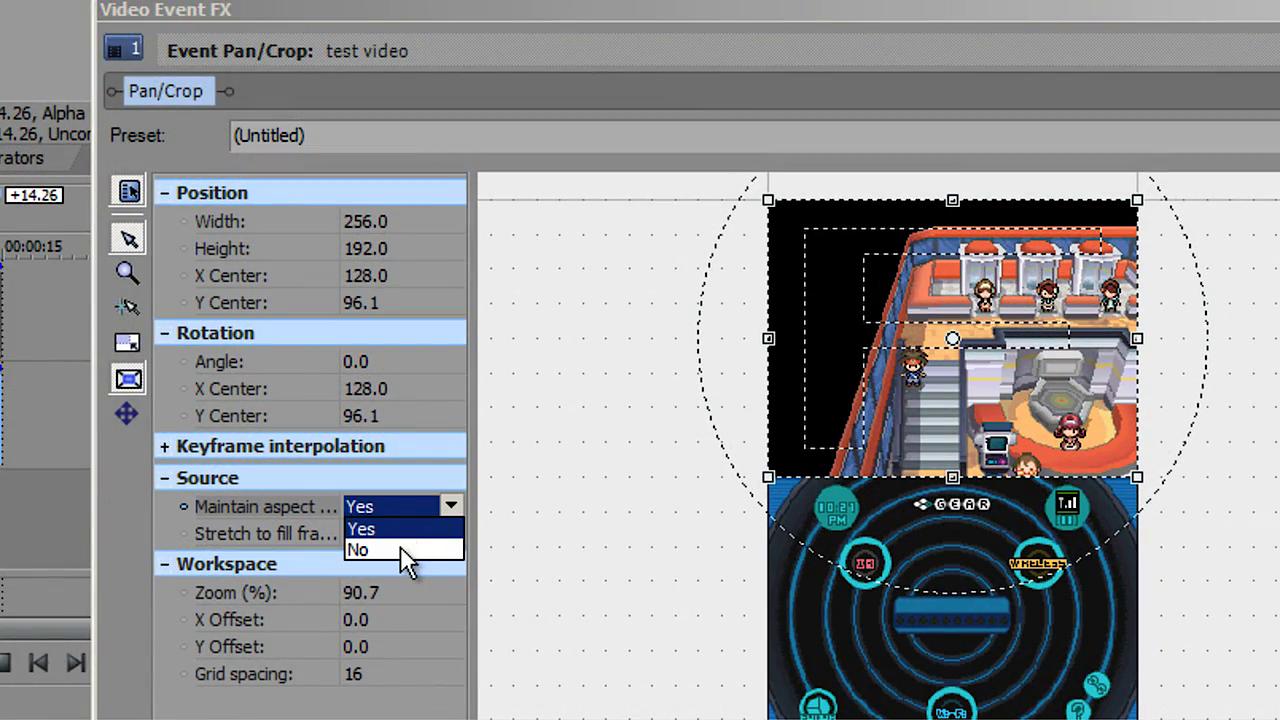
pyautogui.click(371, 552)
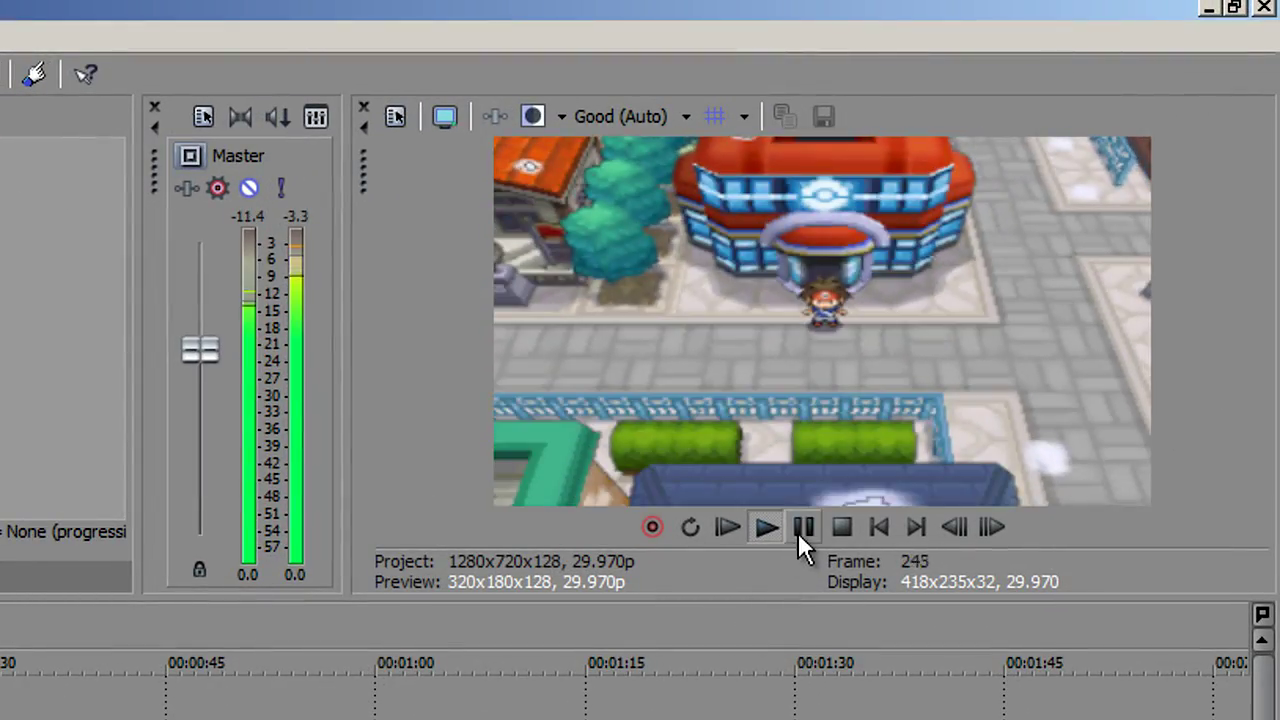
# - Apply Sony Sharpen to the test video clip and lower its Amount to about 0.015
pyautogui.click(840, 527)
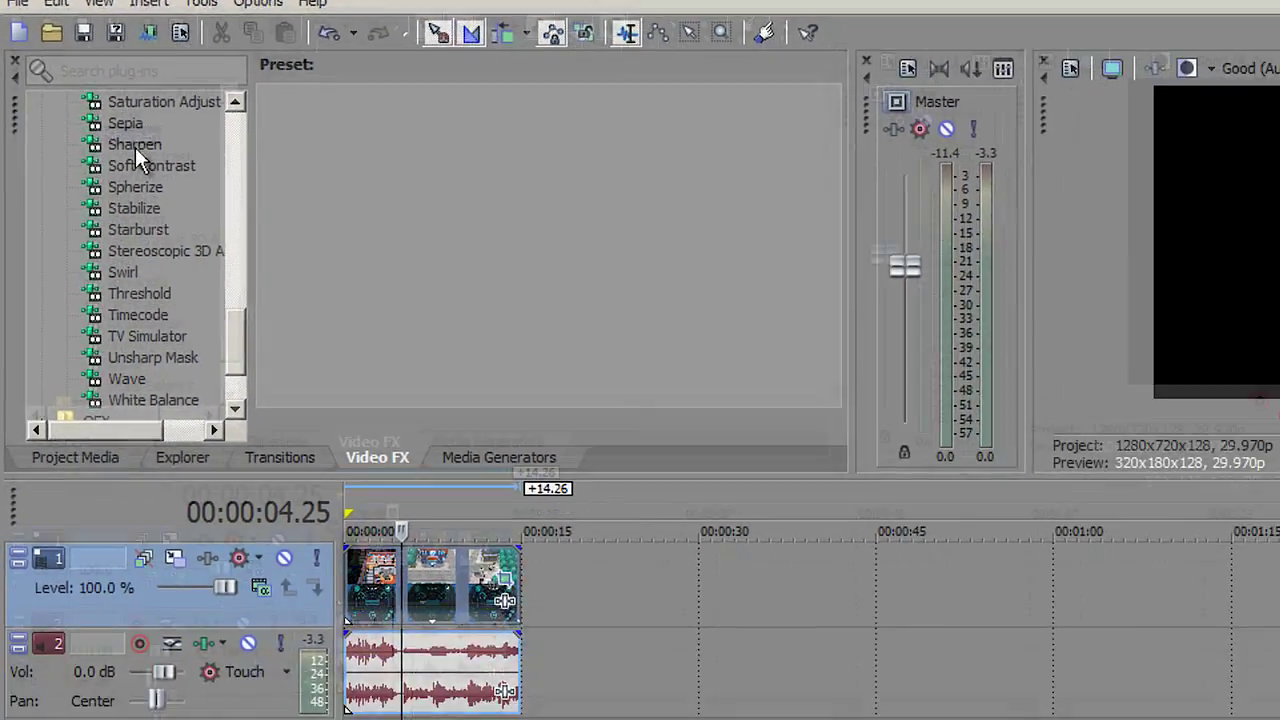
pyautogui.moveTo(135, 147); pyautogui.dragTo(422, 586)
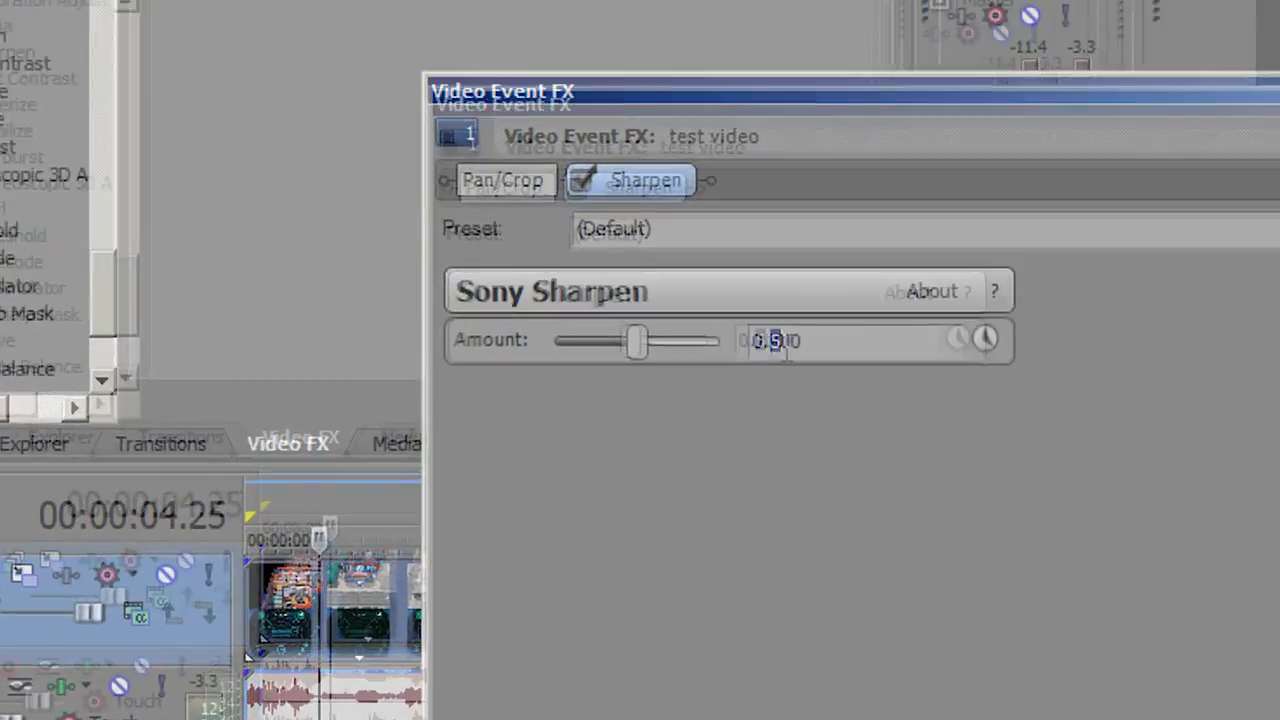
pyautogui.moveTo(702, 345); pyautogui.dragTo(759, 328)
pyautogui.click(413, 543)
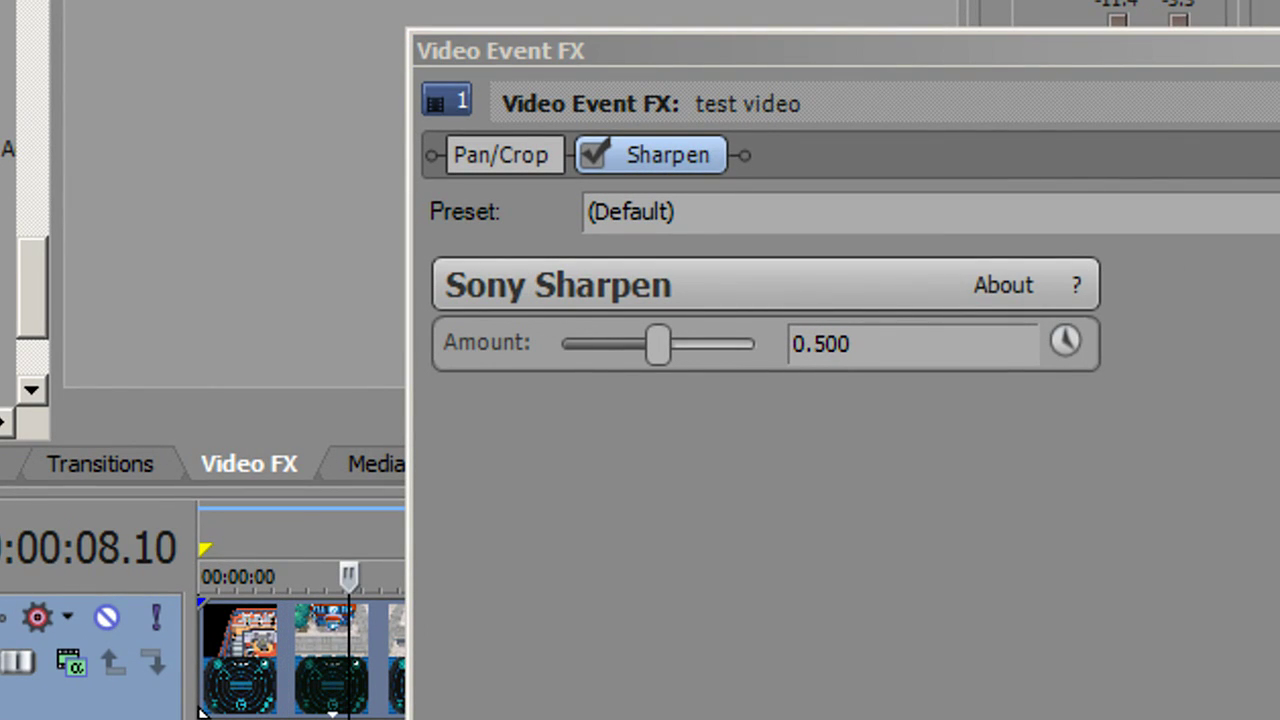
pyautogui.moveTo(600, 50); pyautogui.dragTo(56, 105)
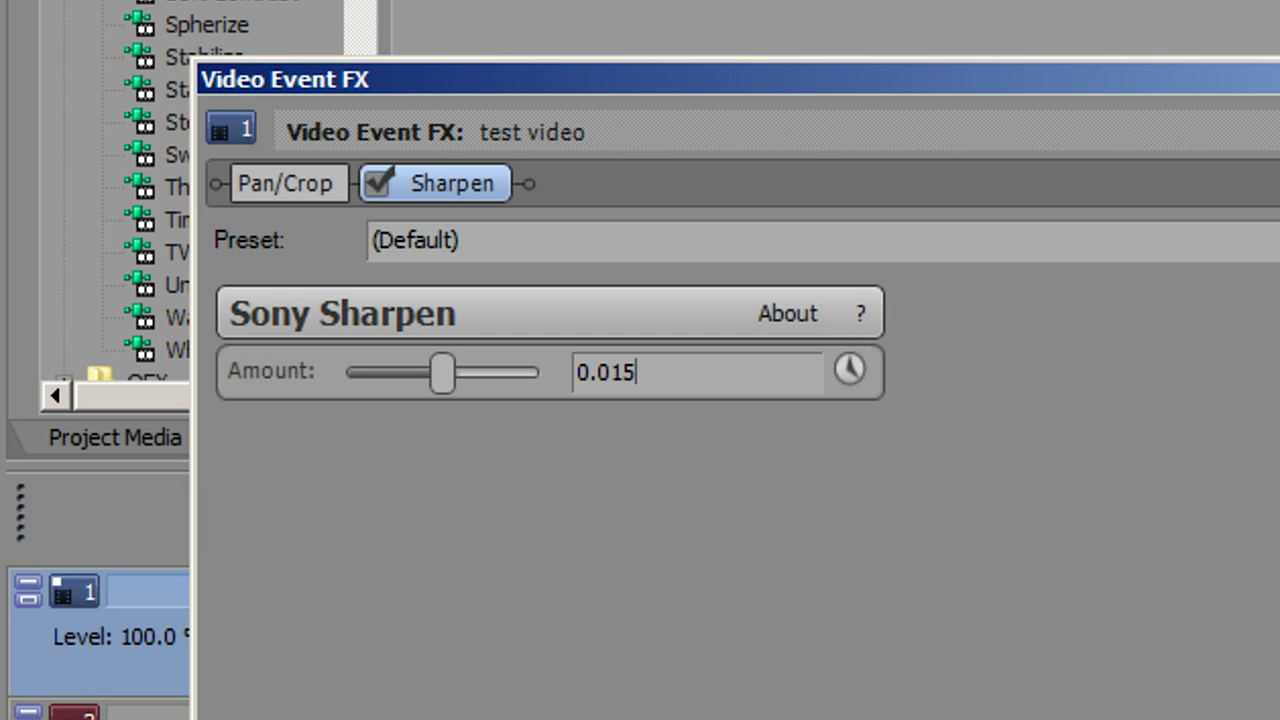
pyautogui.press('Return')
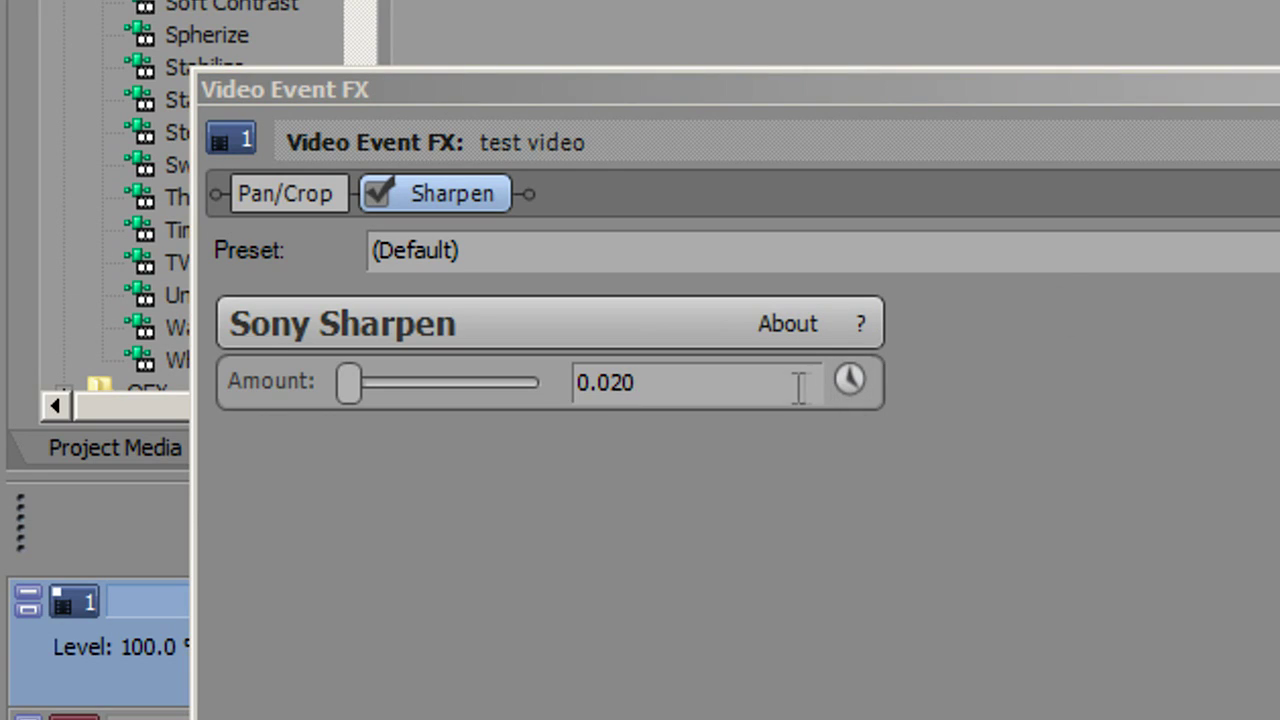
pyautogui.moveTo(705, 378); pyautogui.dragTo(615, 384)
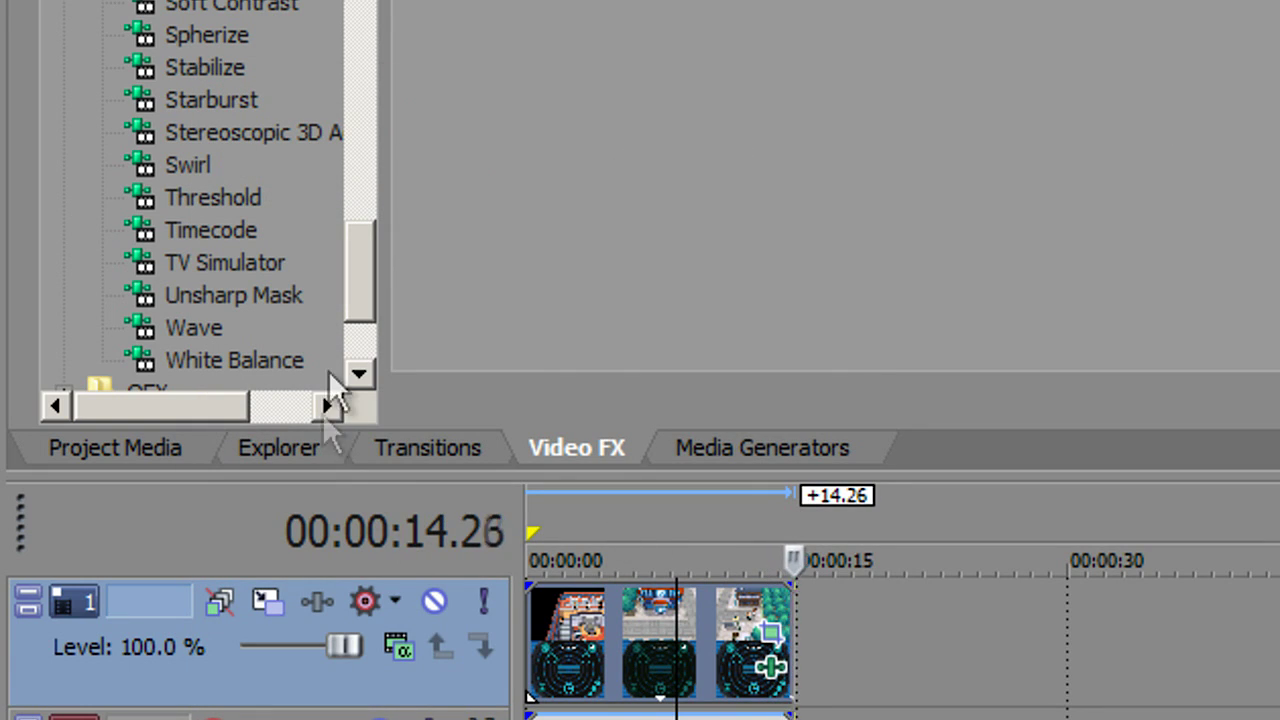
# - Drop Color Corrector from the Video FX list onto the video event and preview it
pyautogui.moveTo(336, 301); pyautogui.dragTo(273, 139)
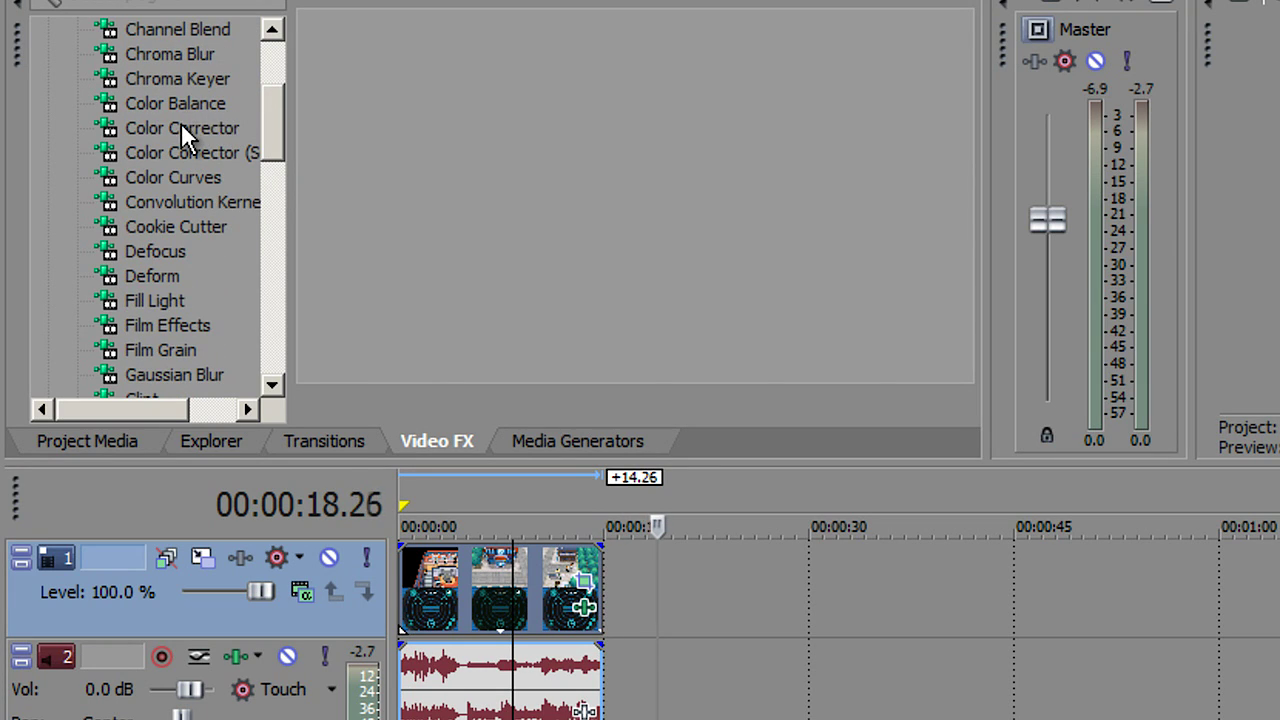
pyautogui.moveTo(181, 128); pyautogui.dragTo(491, 620)
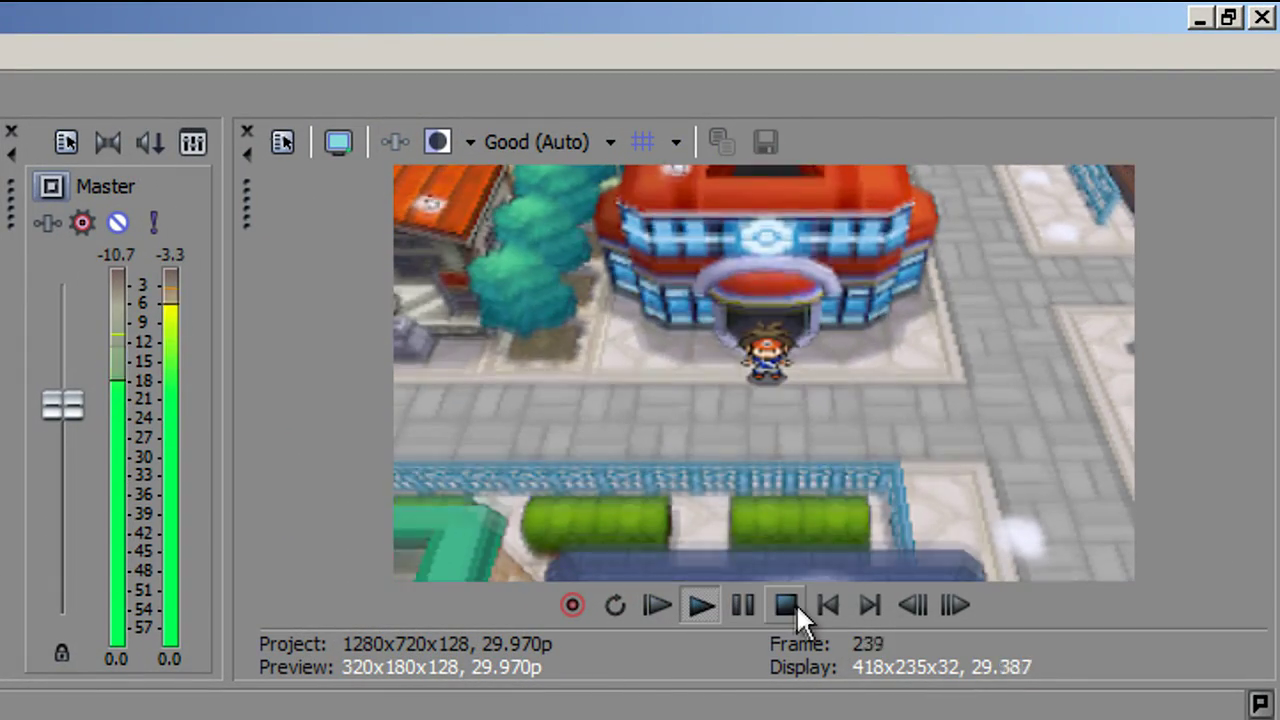
pyautogui.click(786, 605)
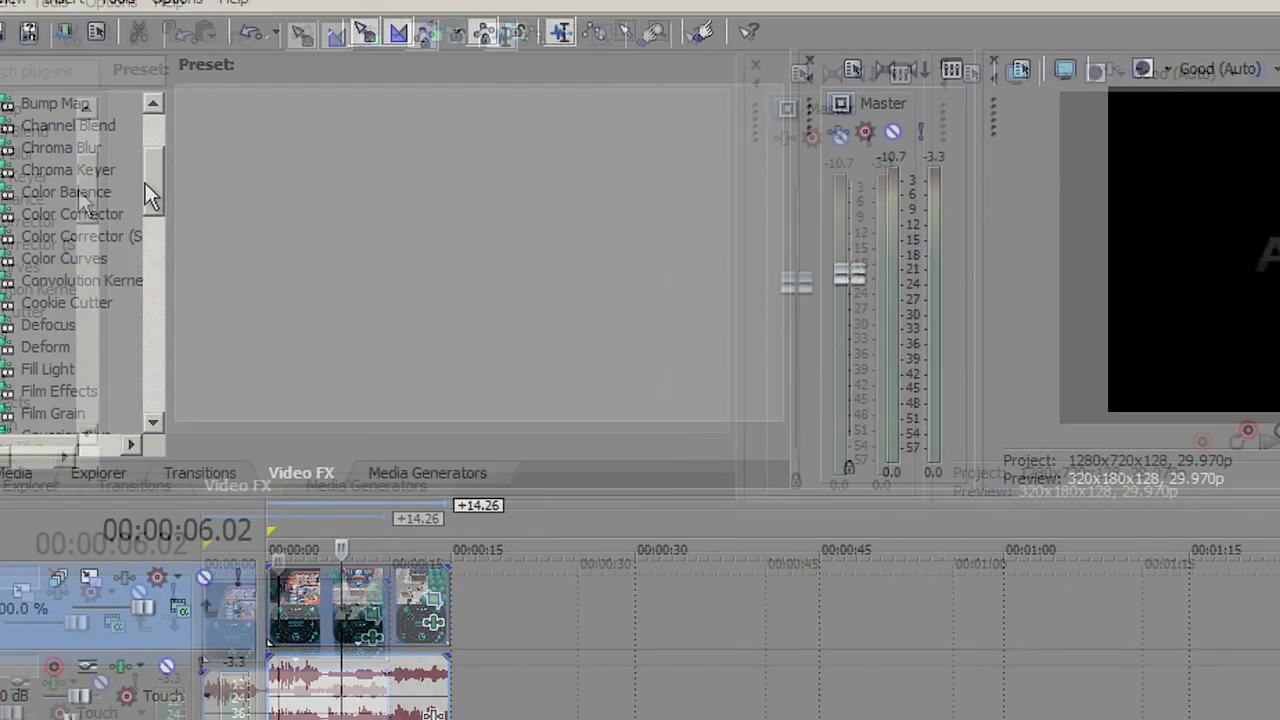
pyautogui.scroll(3, 230, 142)
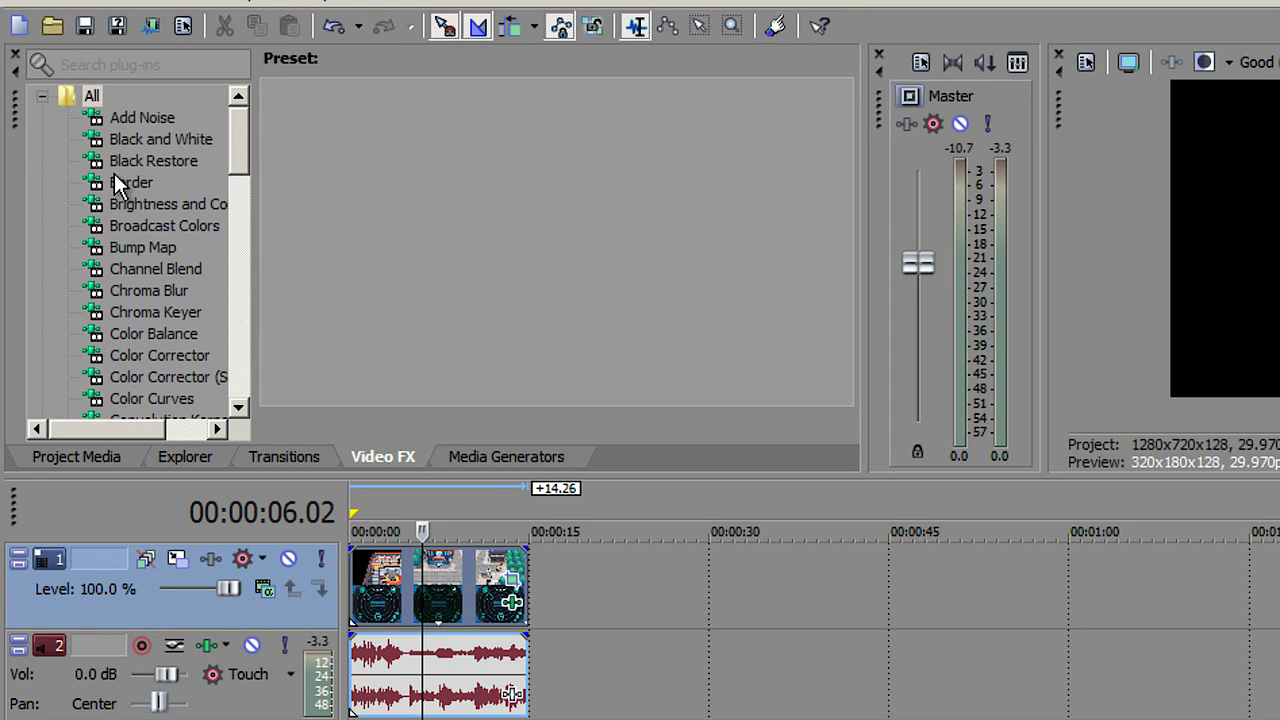
# - Apply a Solid Border with colour 0,0,0 and size 0.010, then play back the clip
pyautogui.moveTo(119, 182); pyautogui.dragTo(453, 579)
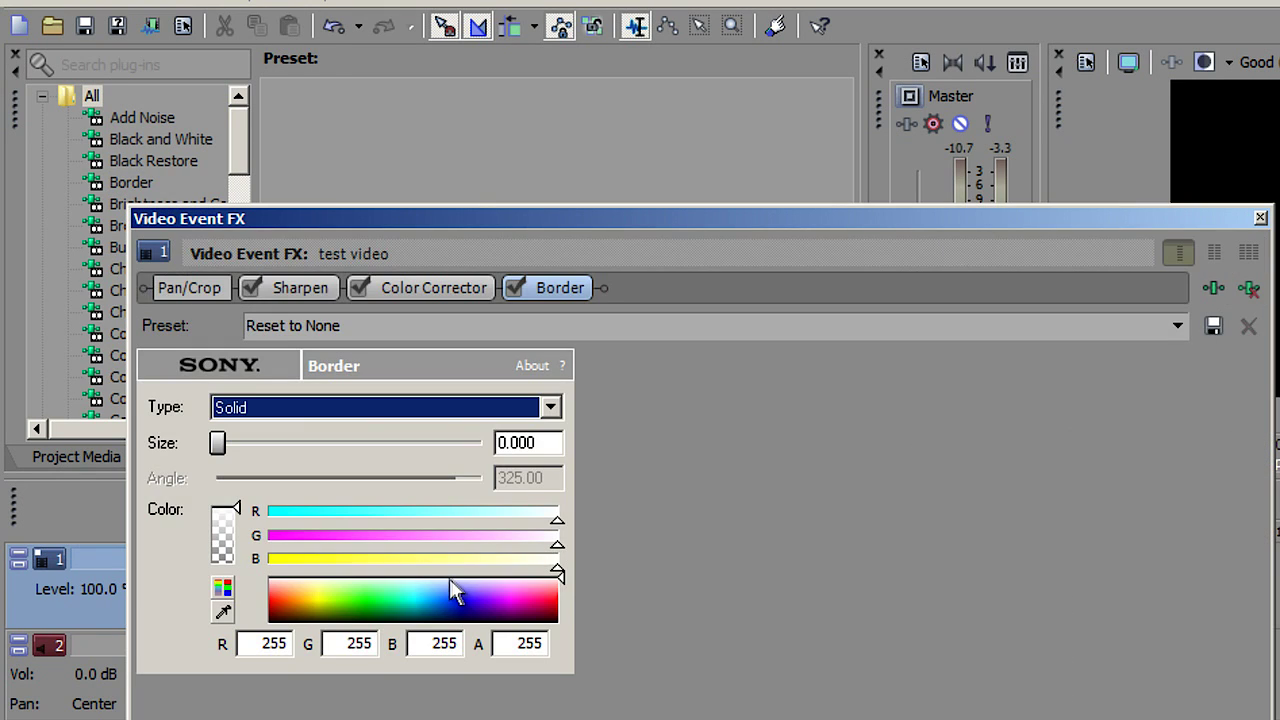
pyautogui.click(500, 408)
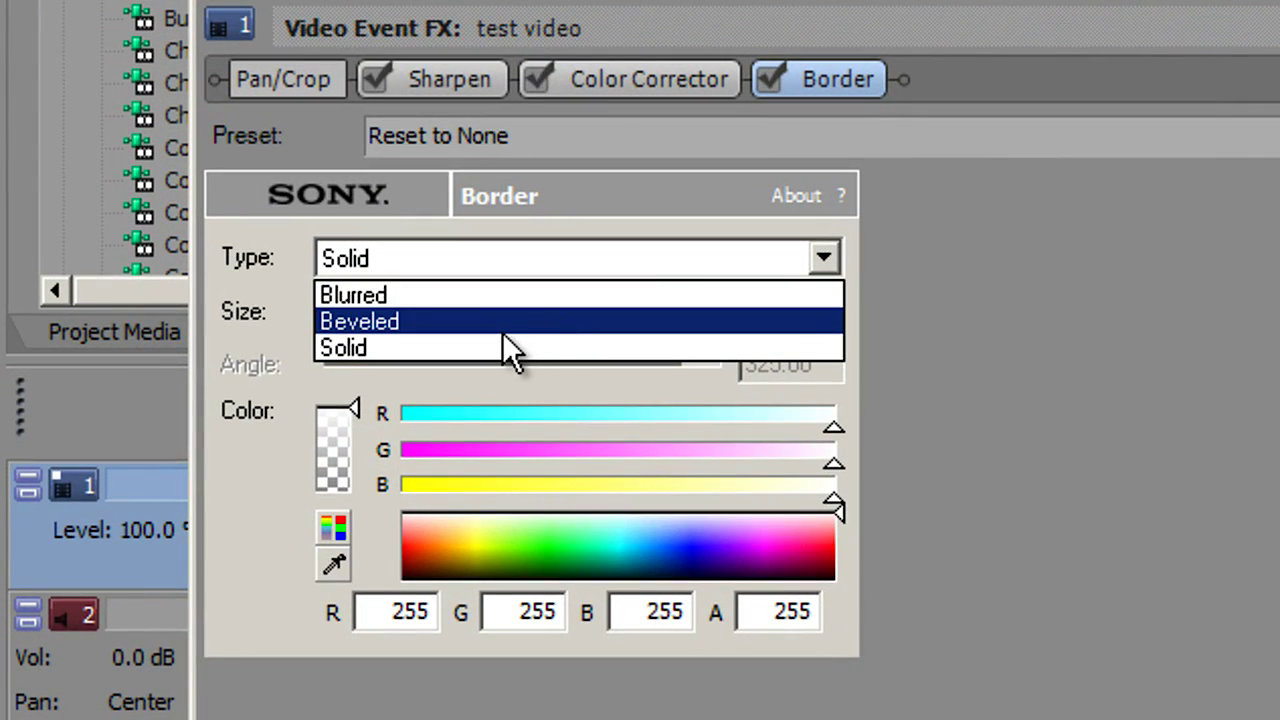
pyautogui.click(336, 468)
pyautogui.moveTo(712, 552); pyautogui.dragTo(840, 580)
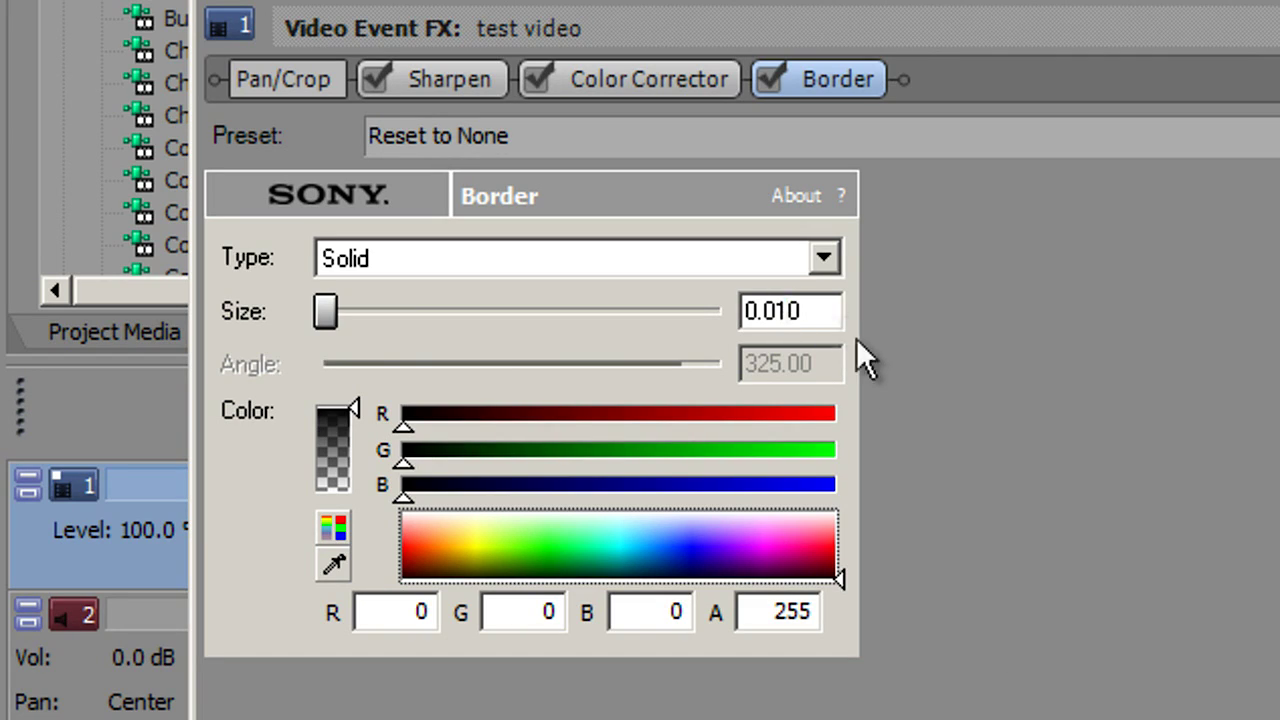
pyautogui.click(808, 322)
pyautogui.moveTo(806, 311); pyautogui.dragTo(706, 306)
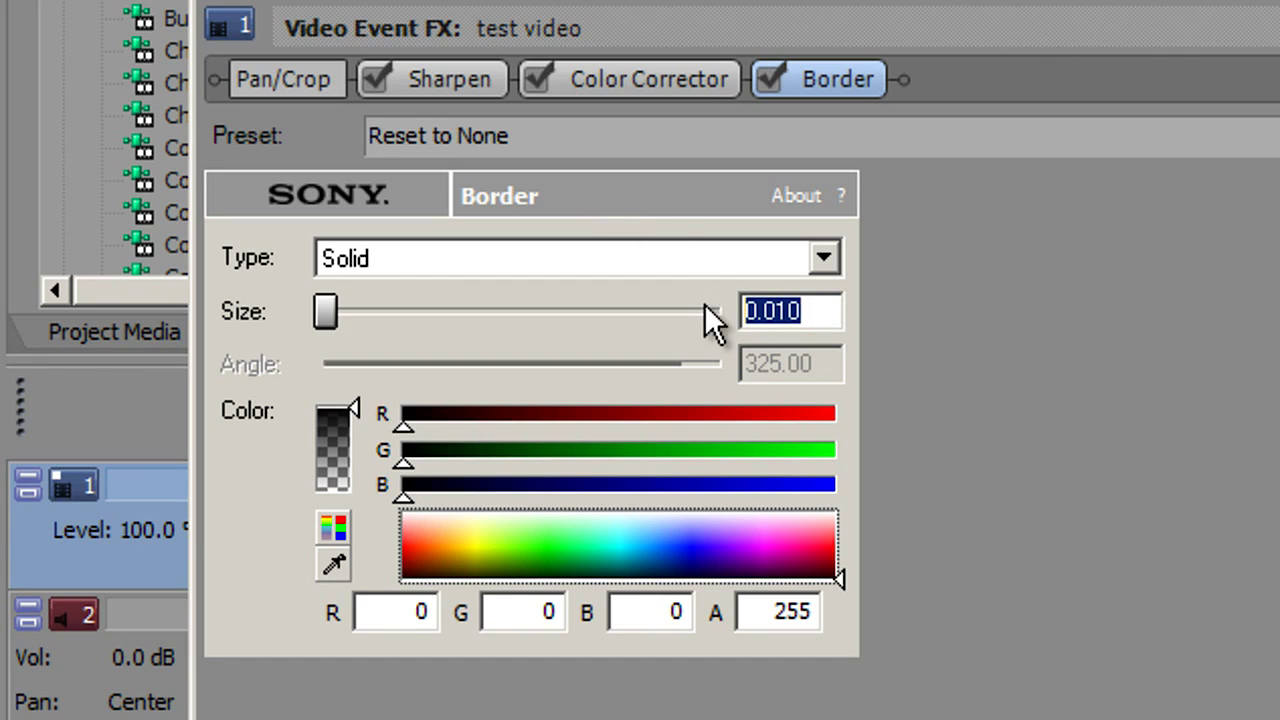
pyautogui.click(752, 311)
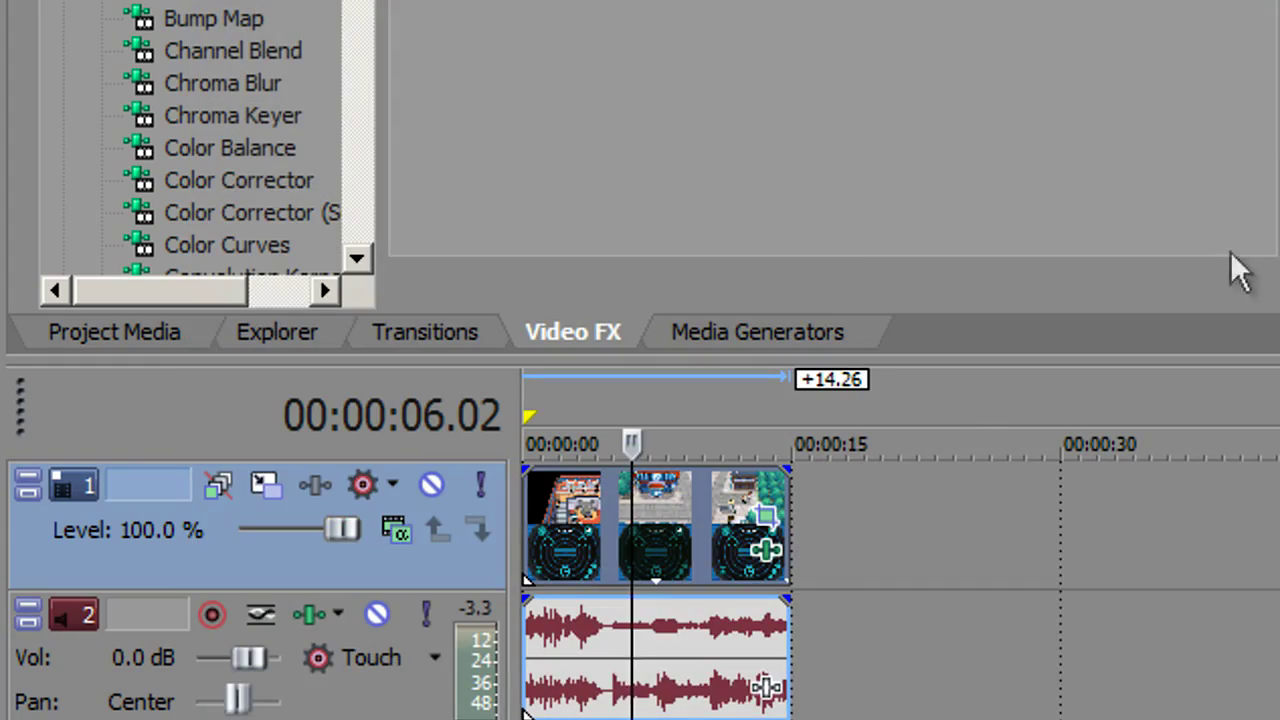
pyautogui.press('space')
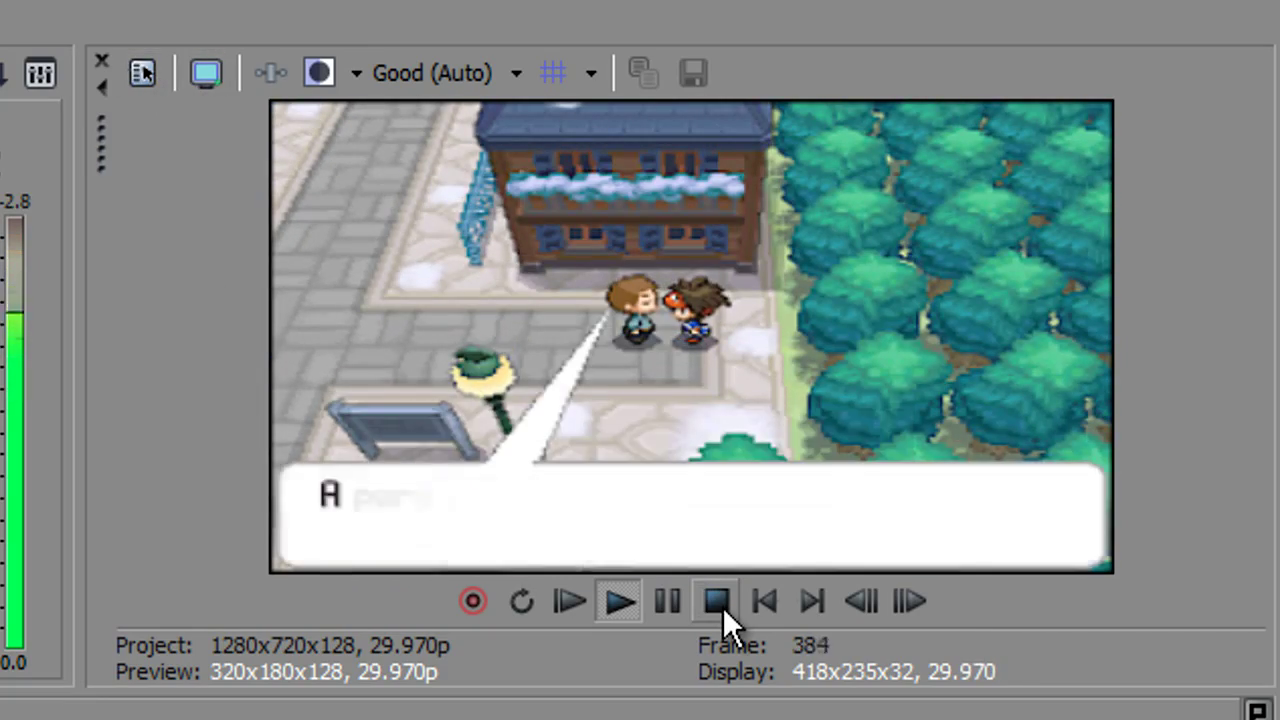
pyautogui.click(717, 601)
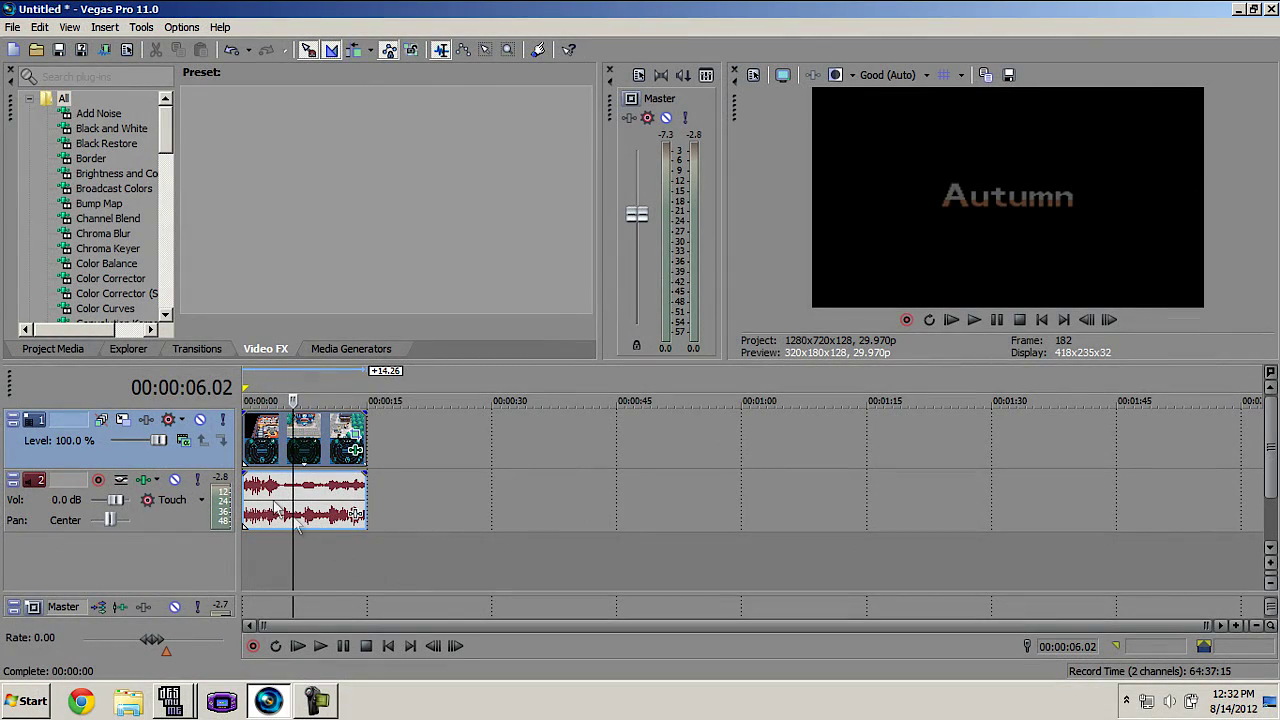
# - Open Render As and pick the XDCAM EX (*.MP4) HQ 1280x720-60p template
pyautogui.click(321, 497)
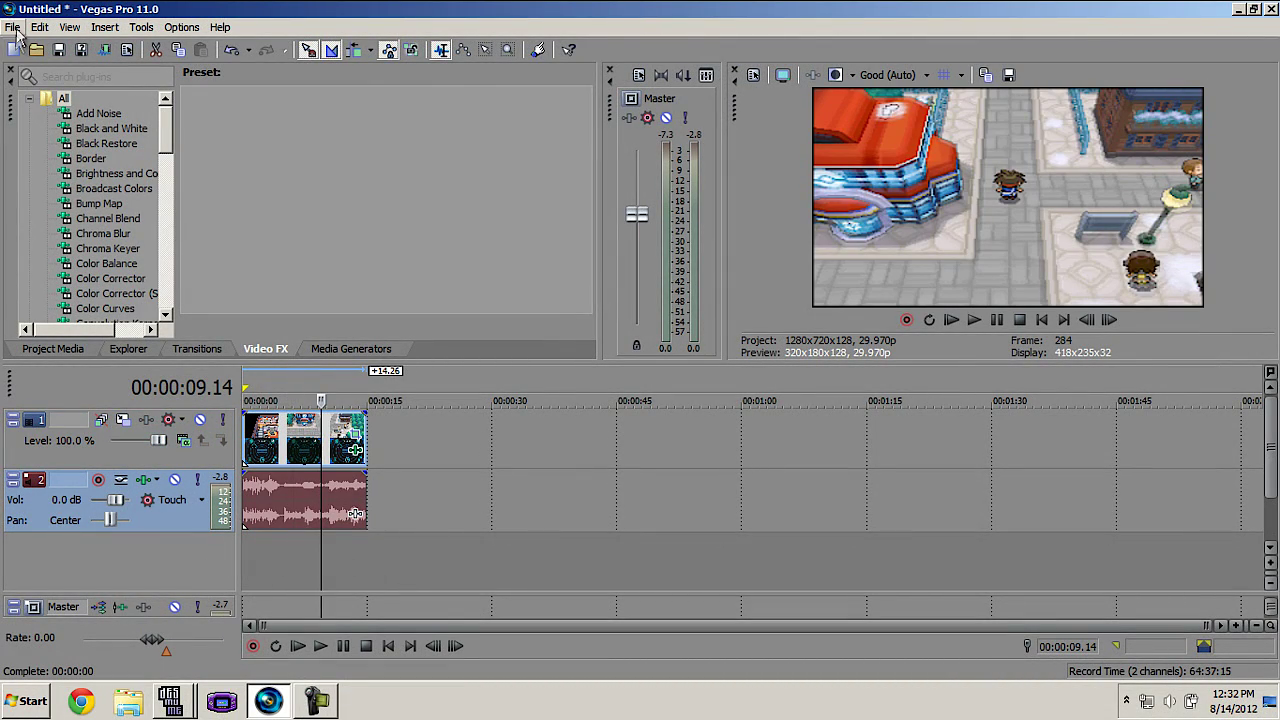
pyautogui.click(14, 28)
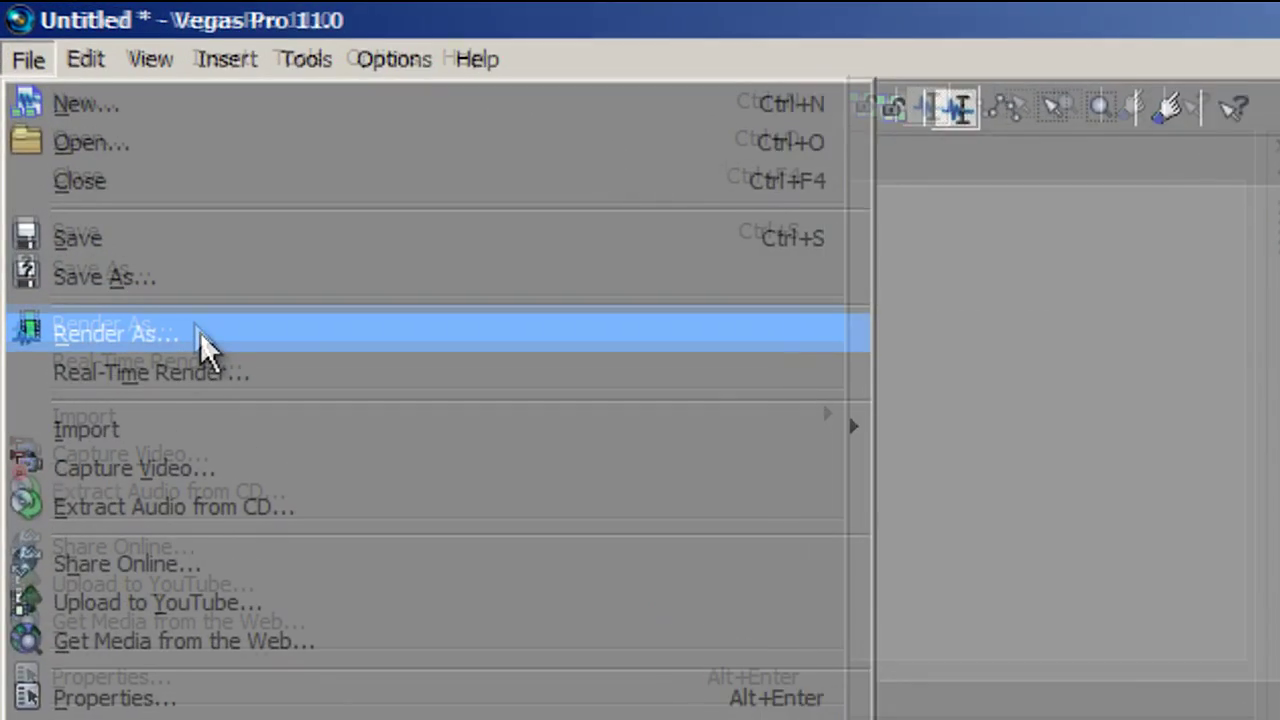
pyautogui.click(88, 155)
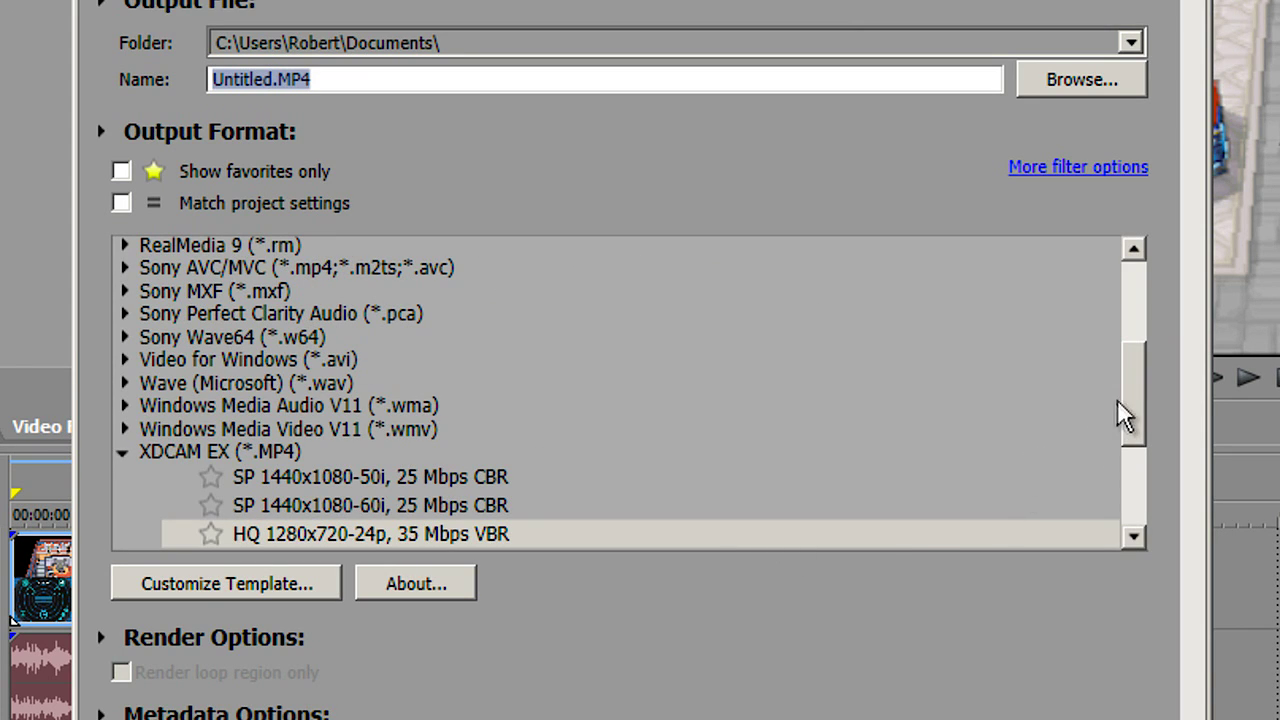
pyautogui.moveTo(1122, 416); pyautogui.dragTo(1136, 470)
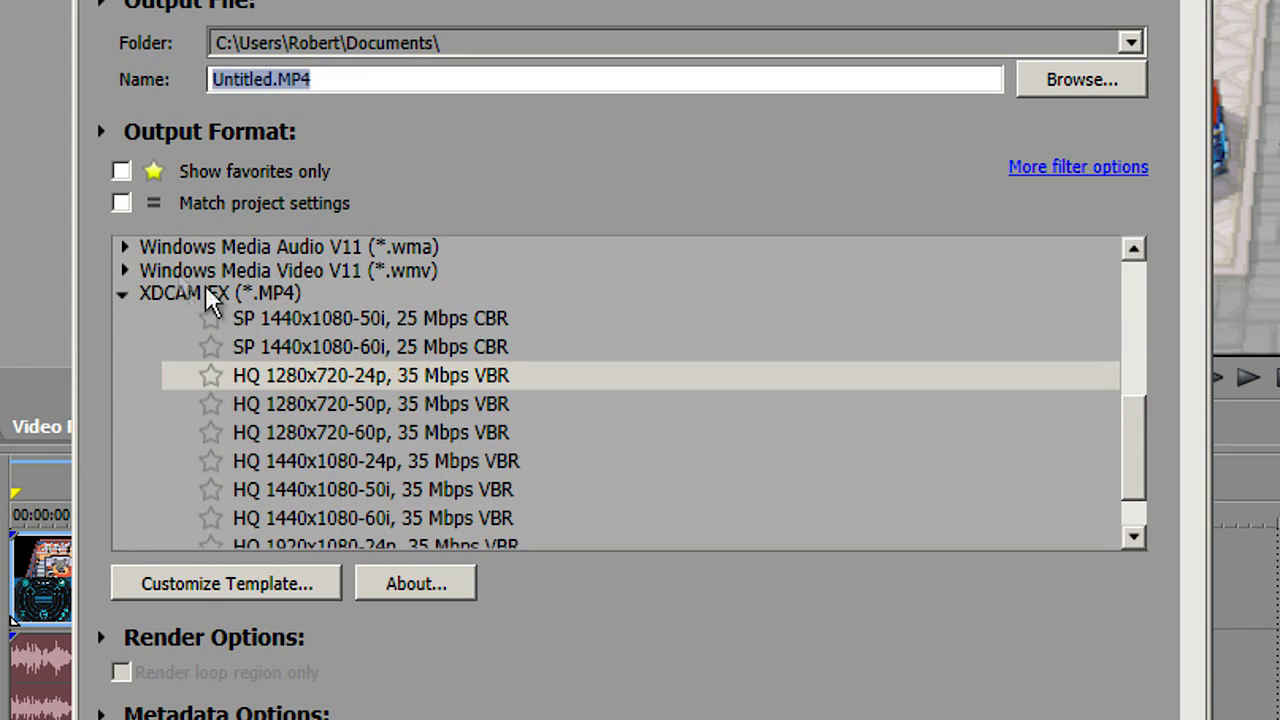
pyautogui.click(275, 292)
pyautogui.click(1134, 530)
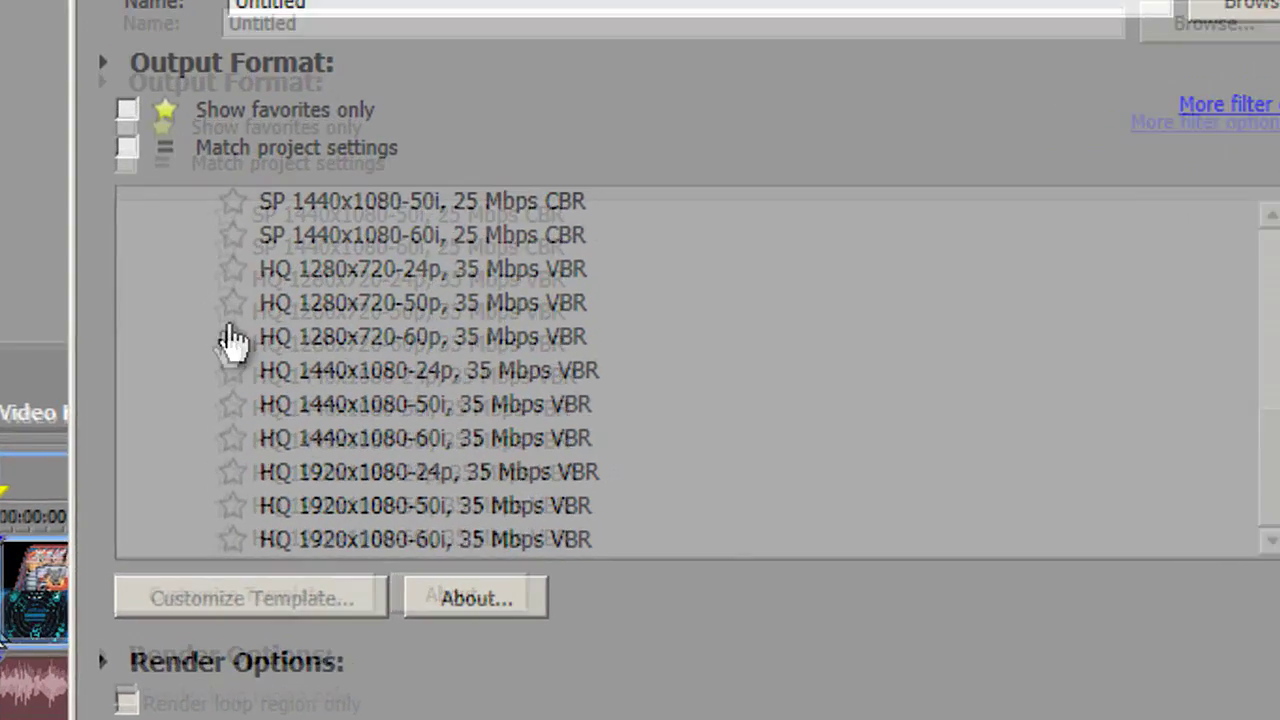
pyautogui.click(254, 365)
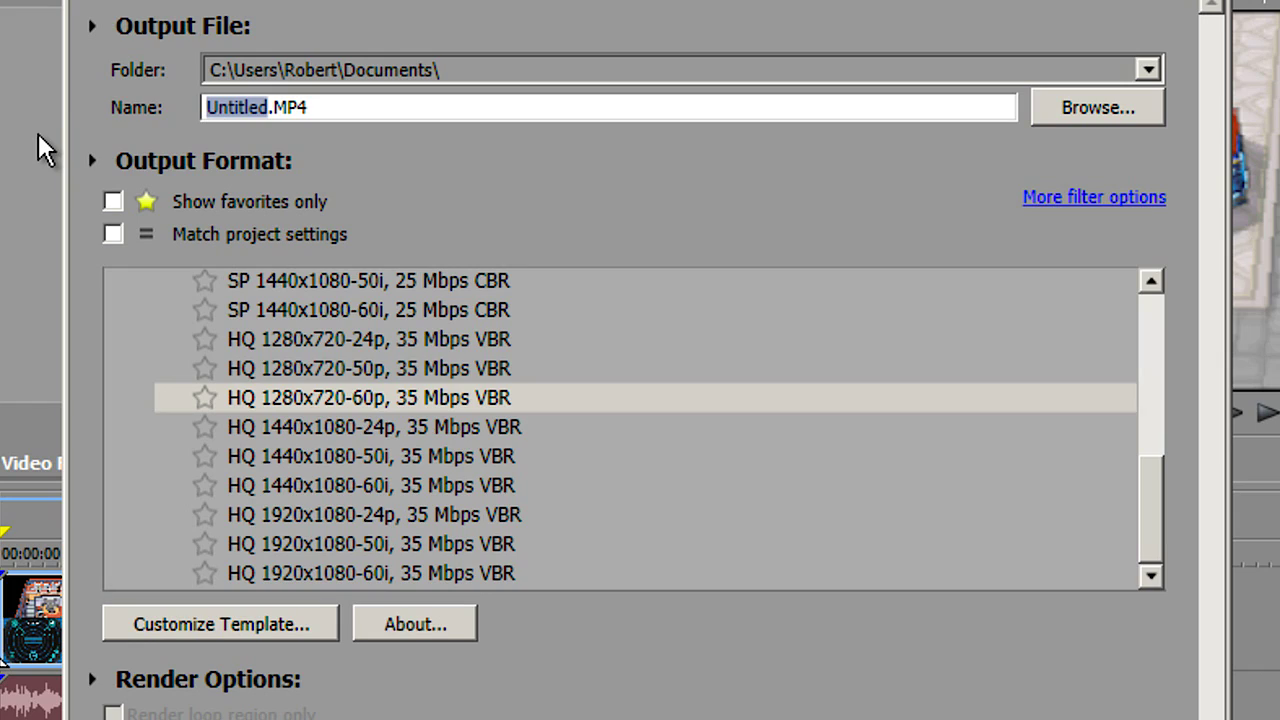
# - Name the output Test.MP4, settle on the HQ 1280x720-60p template, and render
pyautogui.write('Test')
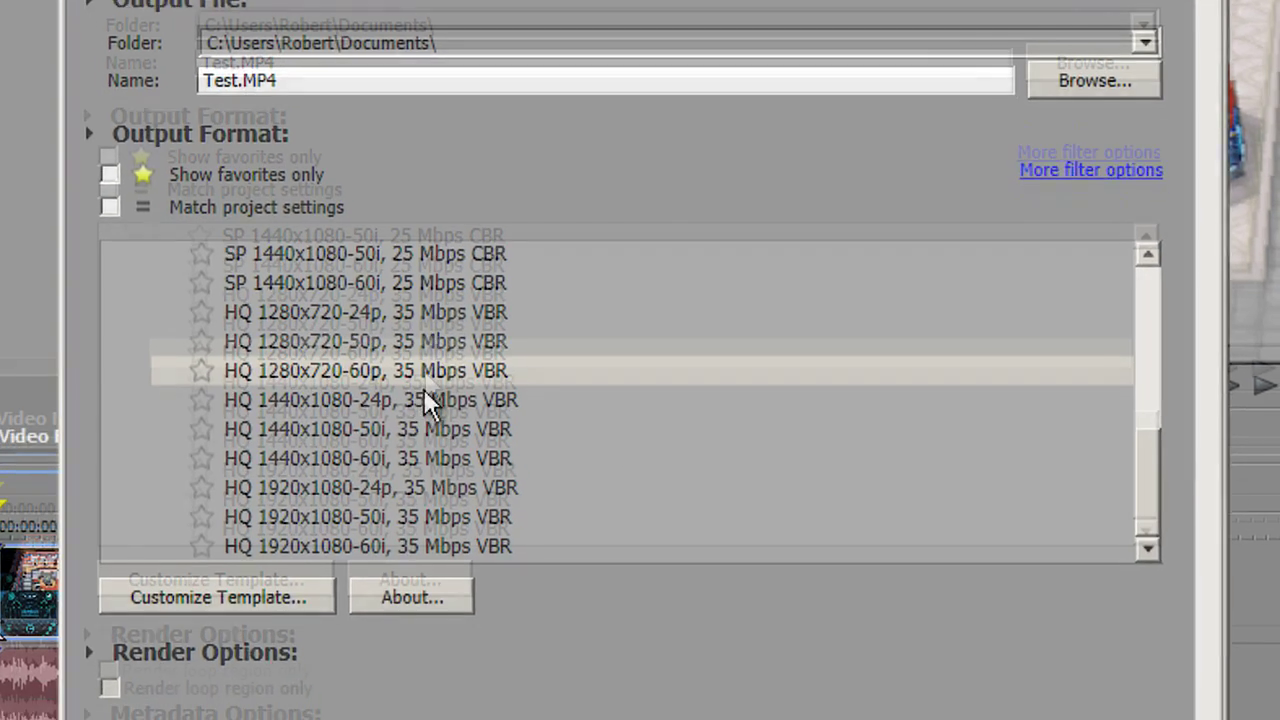
pyautogui.click(440, 397)
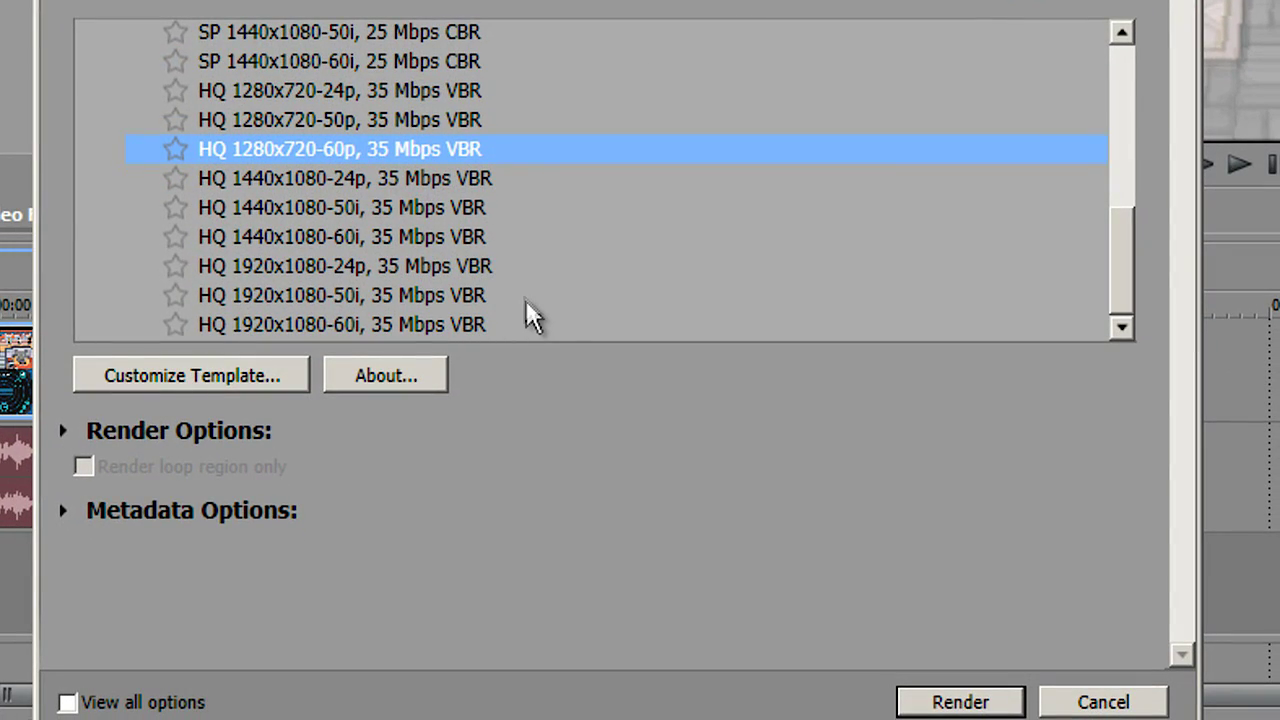
pyautogui.click(462, 119)
pyautogui.click(456, 93)
pyautogui.click(445, 125)
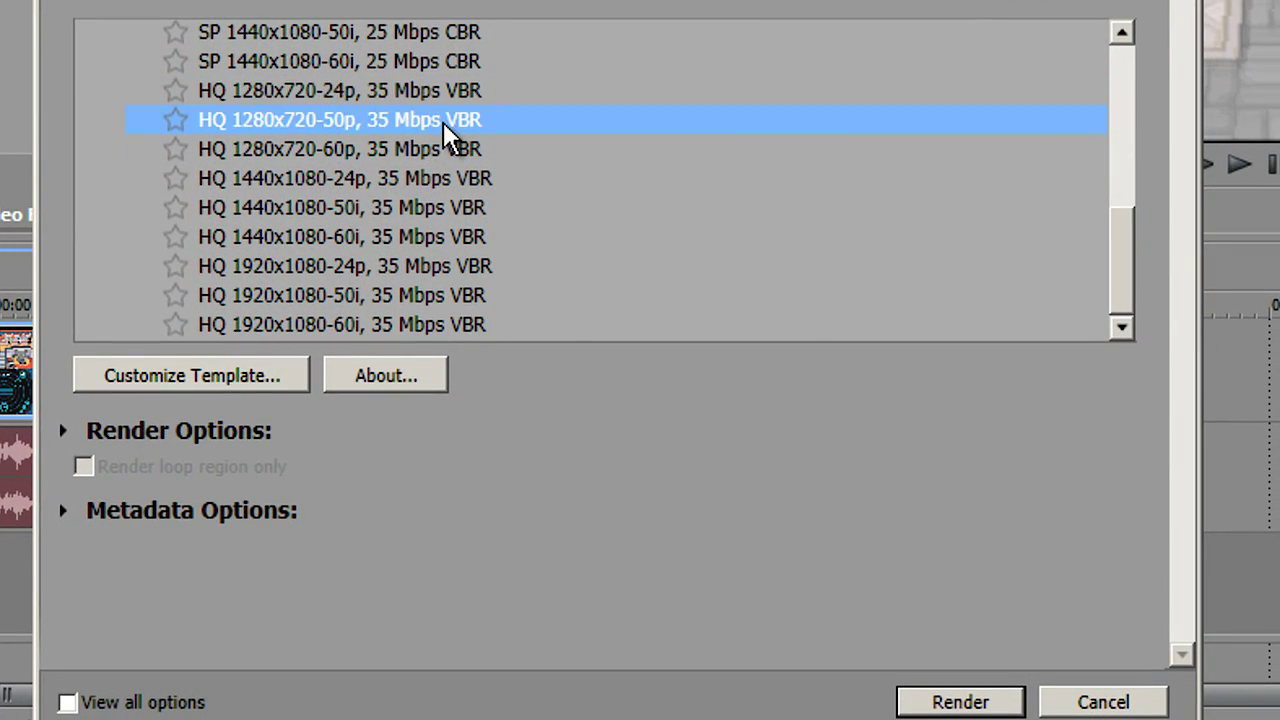
pyautogui.click(478, 95)
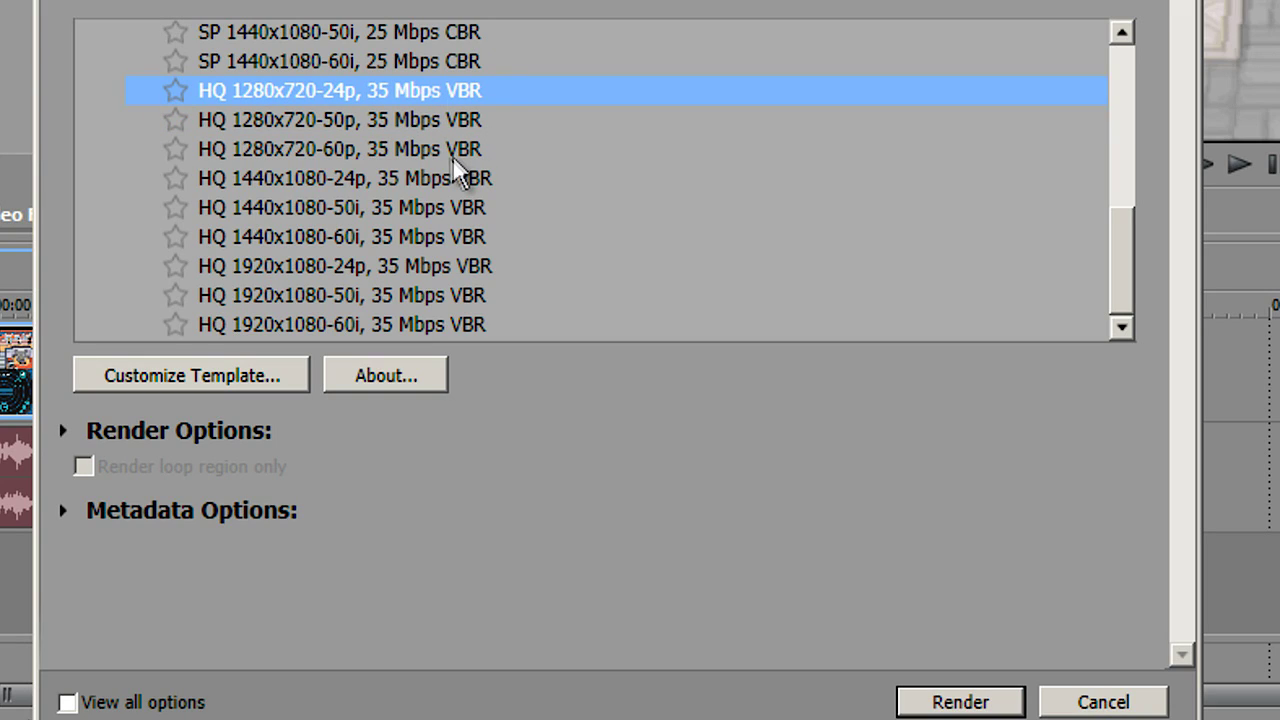
pyautogui.click(400, 149)
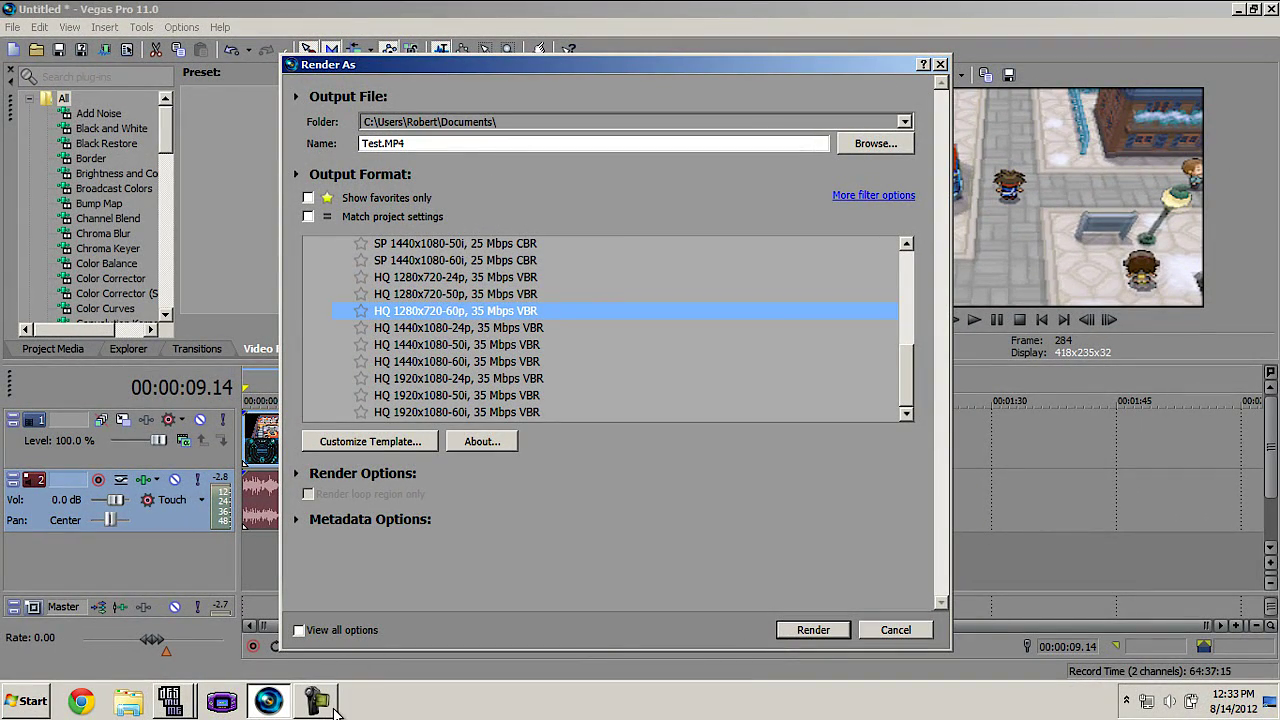
pyautogui.click(333, 706)
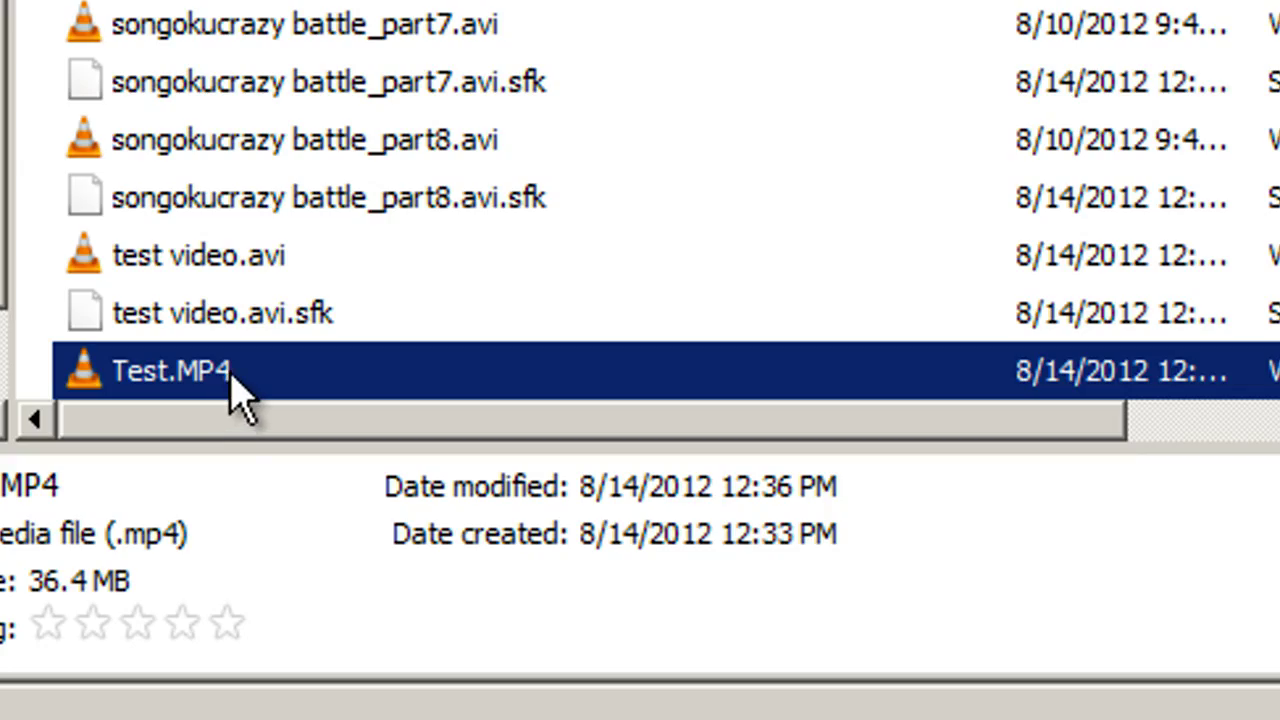
# - Play Test.MP4 from the Battles to Narrate folder in VLC, then return to Vegas
pyautogui.doubleClick(160, 372)
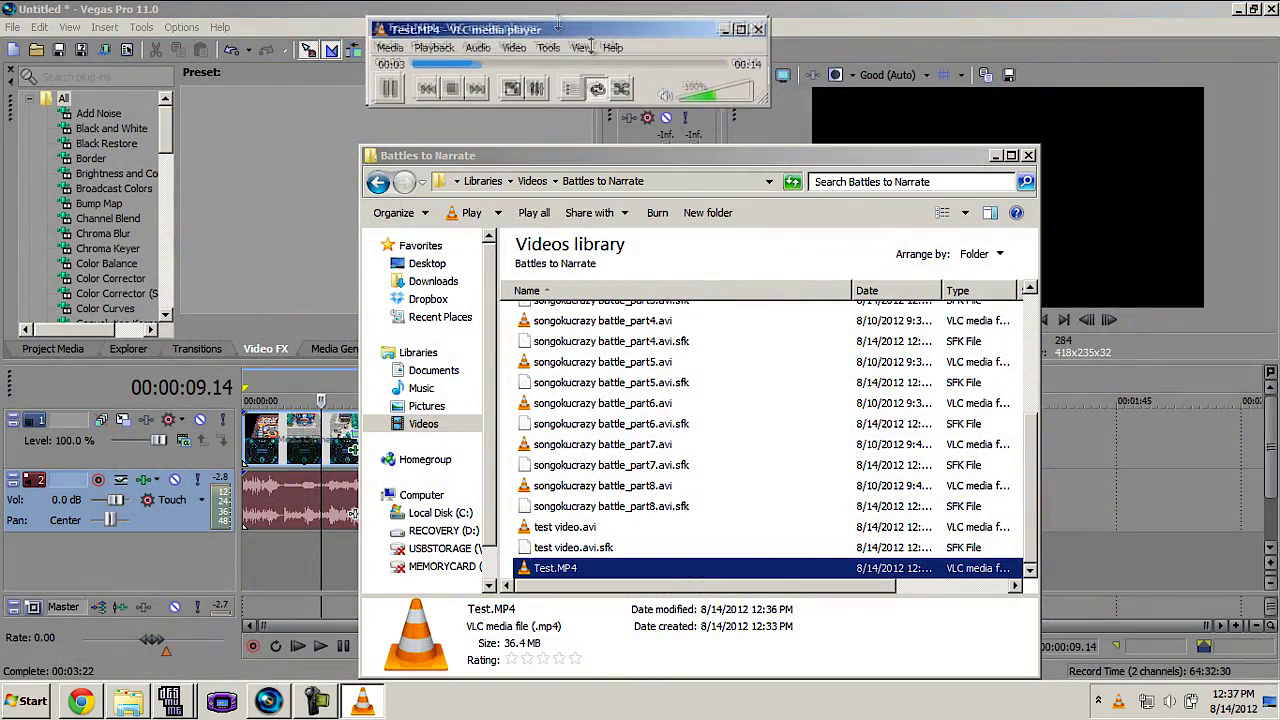
pyautogui.moveTo(556, 10); pyautogui.dragTo(602, 59)
pyautogui.click(661, 141)
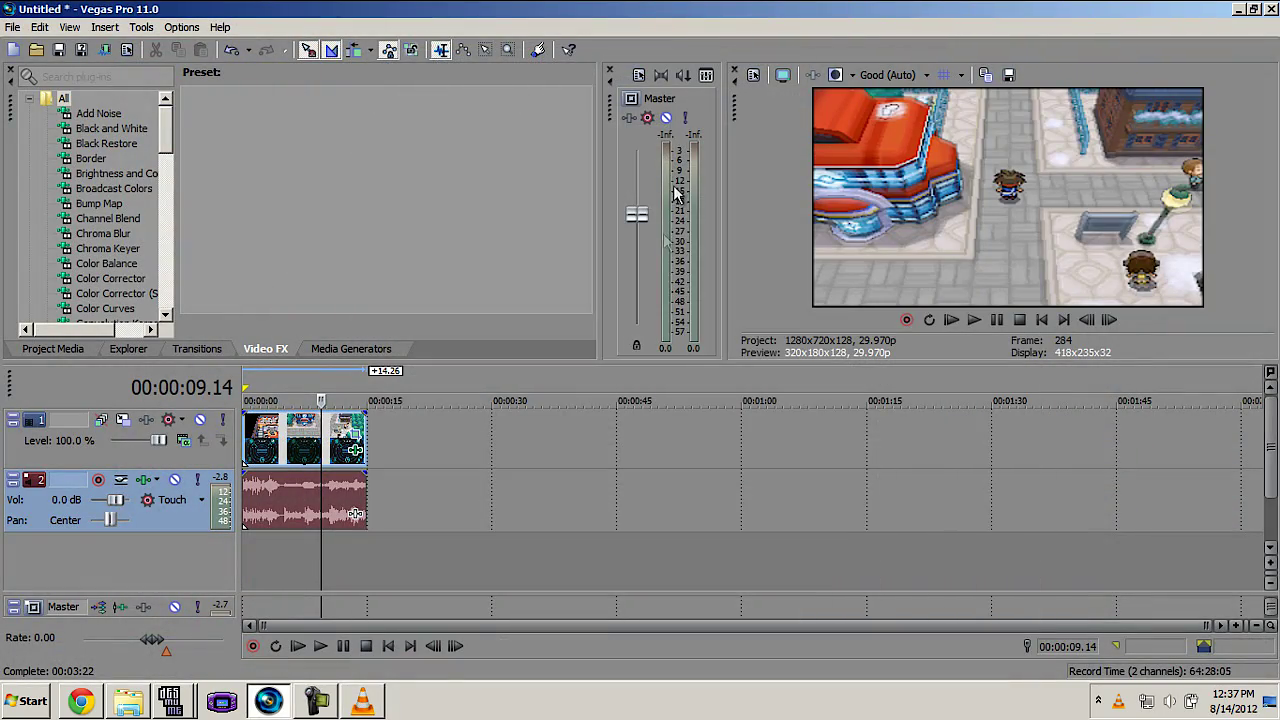
# - Bring VLC forward and enlarge its window to show the bordered Test.MP4 video
pyautogui.click(362, 700)
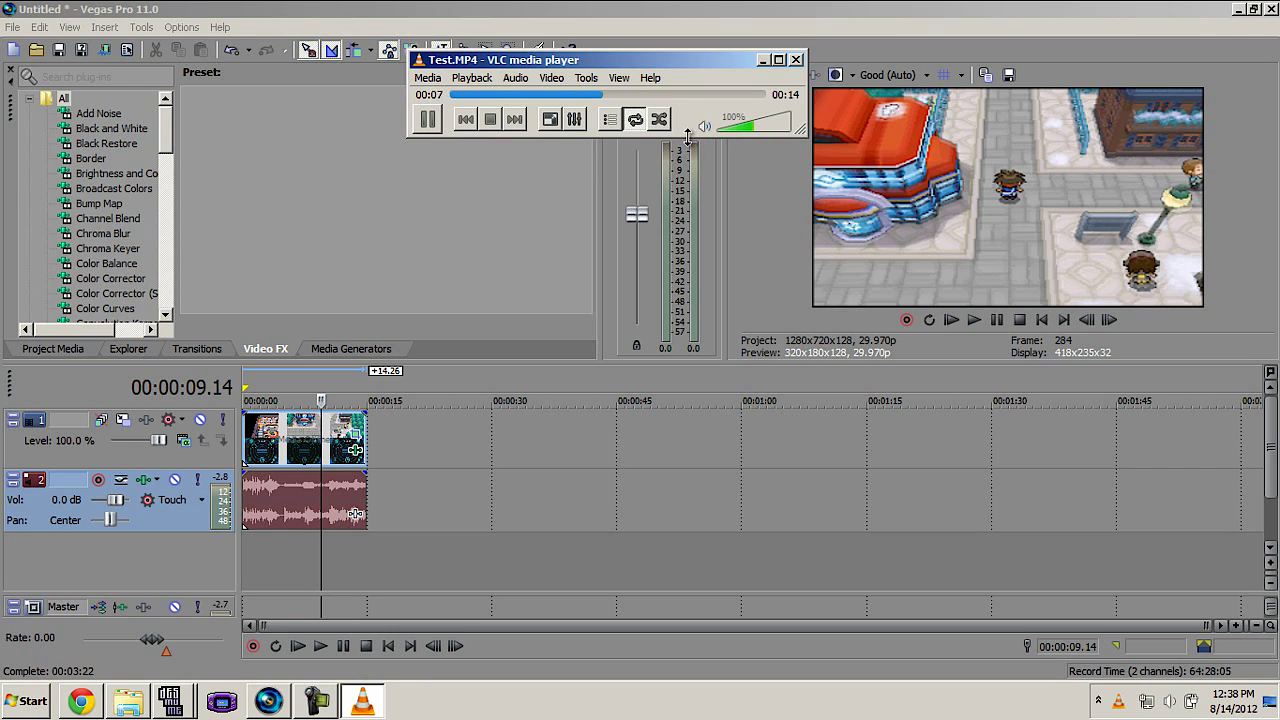
pyautogui.moveTo(688, 135); pyautogui.dragTo(730, 388)
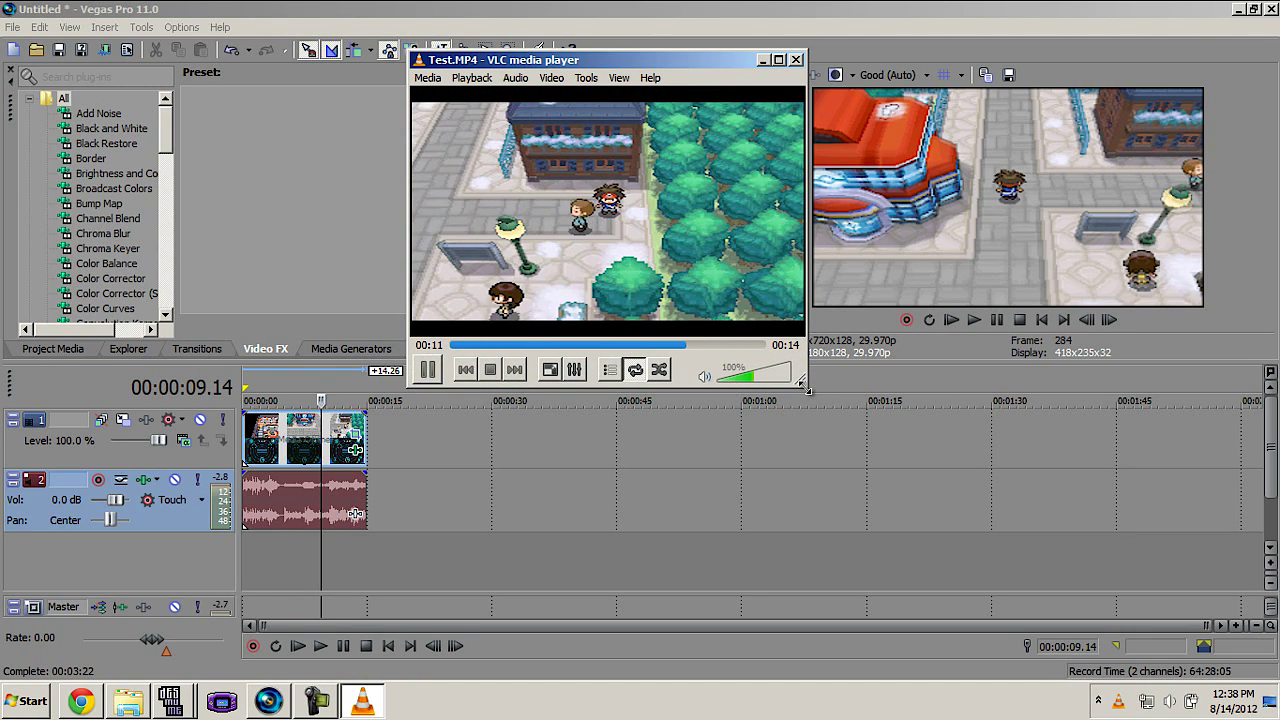
pyautogui.moveTo(803, 385); pyautogui.dragTo(863, 451)
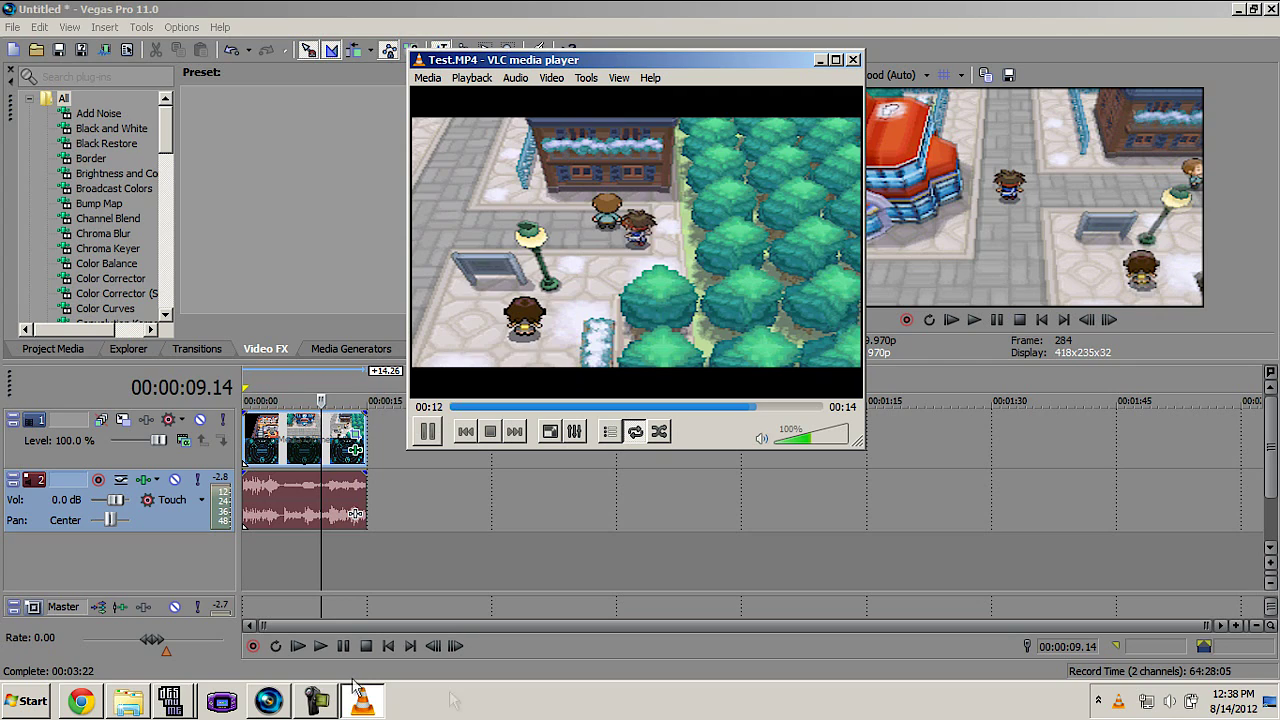
# - Drop Test.MP4 onto the YouTube upload page, cancel the upload, then restore VLC
pyautogui.click(81, 701)
pyautogui.click(128, 701)
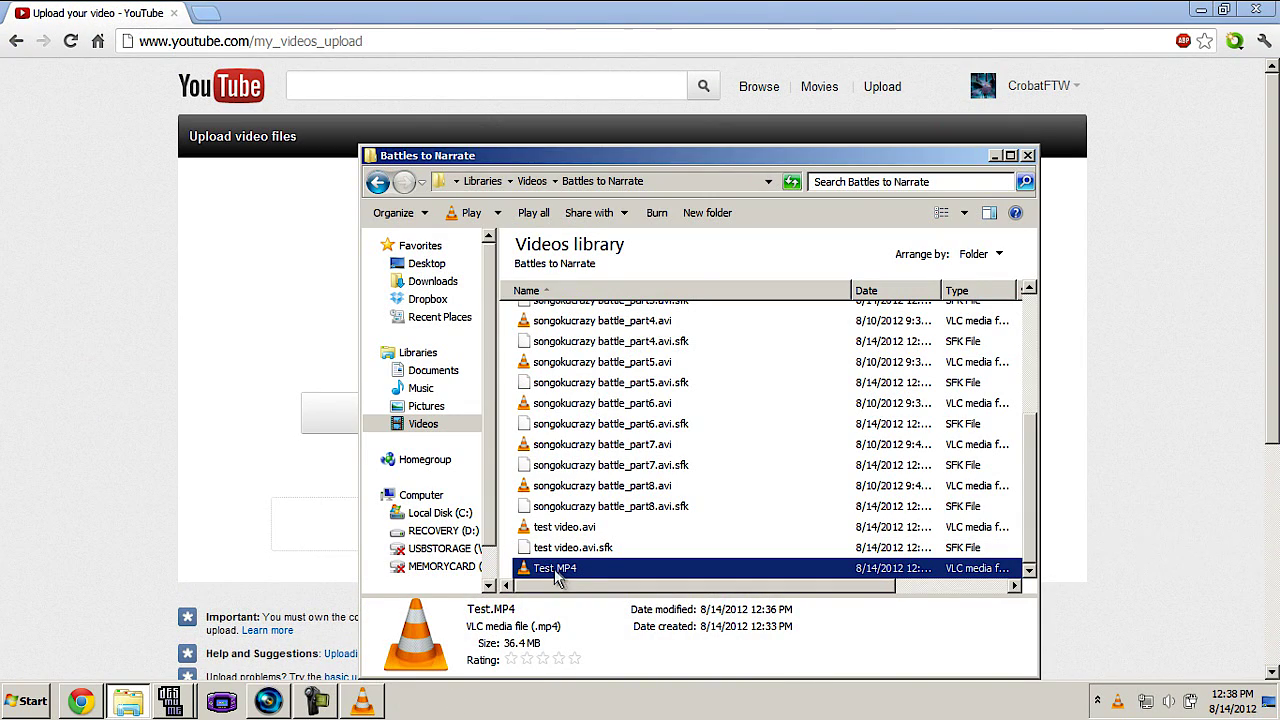
pyautogui.moveTo(557, 578); pyautogui.dragTo(262, 332)
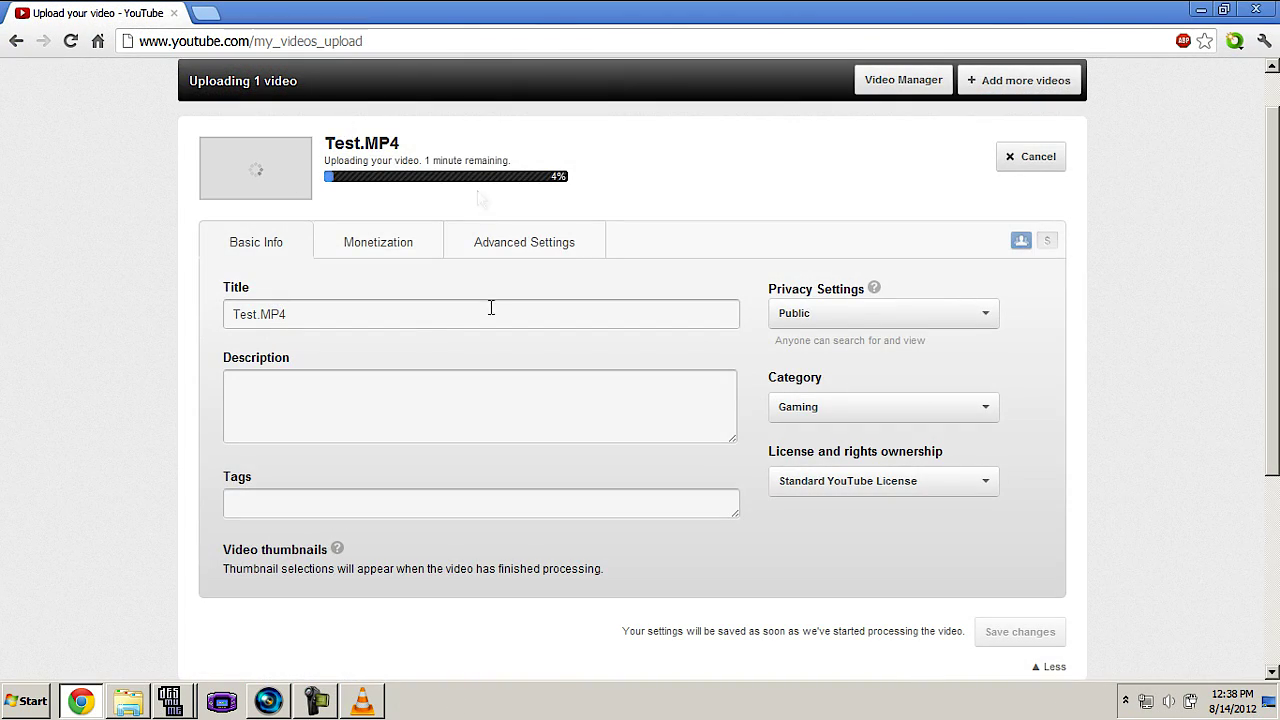
pyautogui.click(1047, 161)
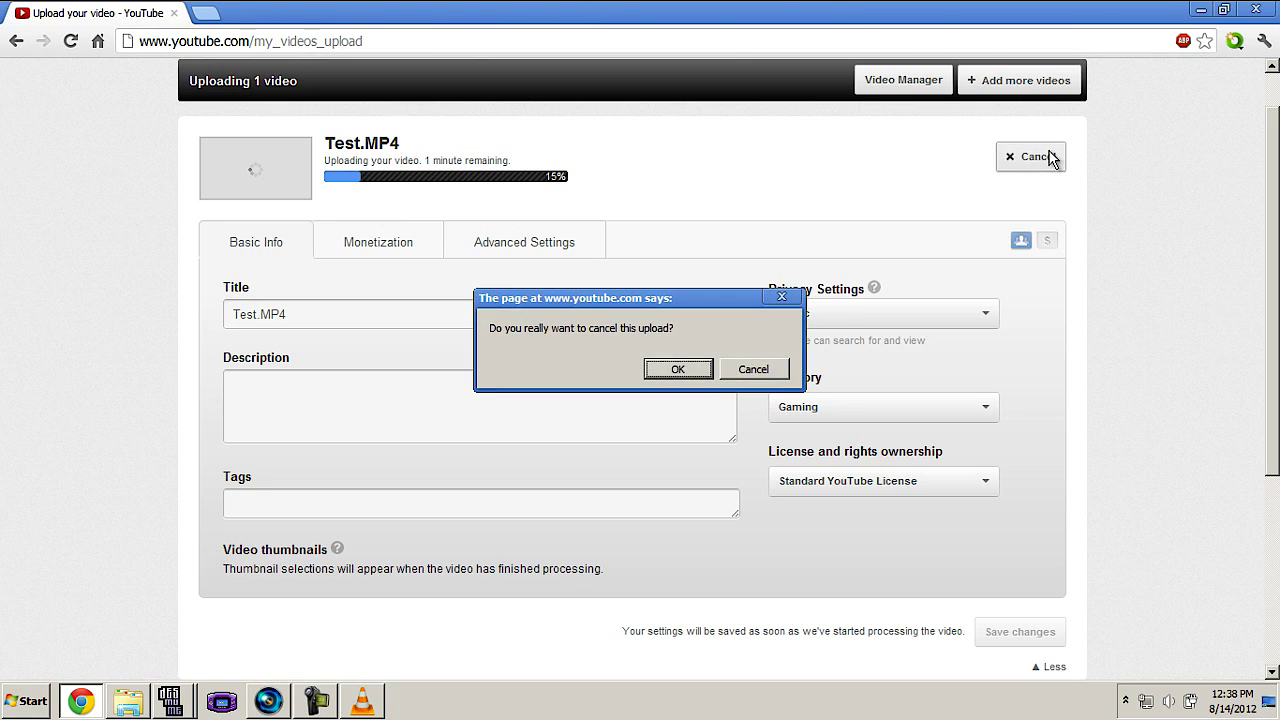
pyautogui.click(678, 370)
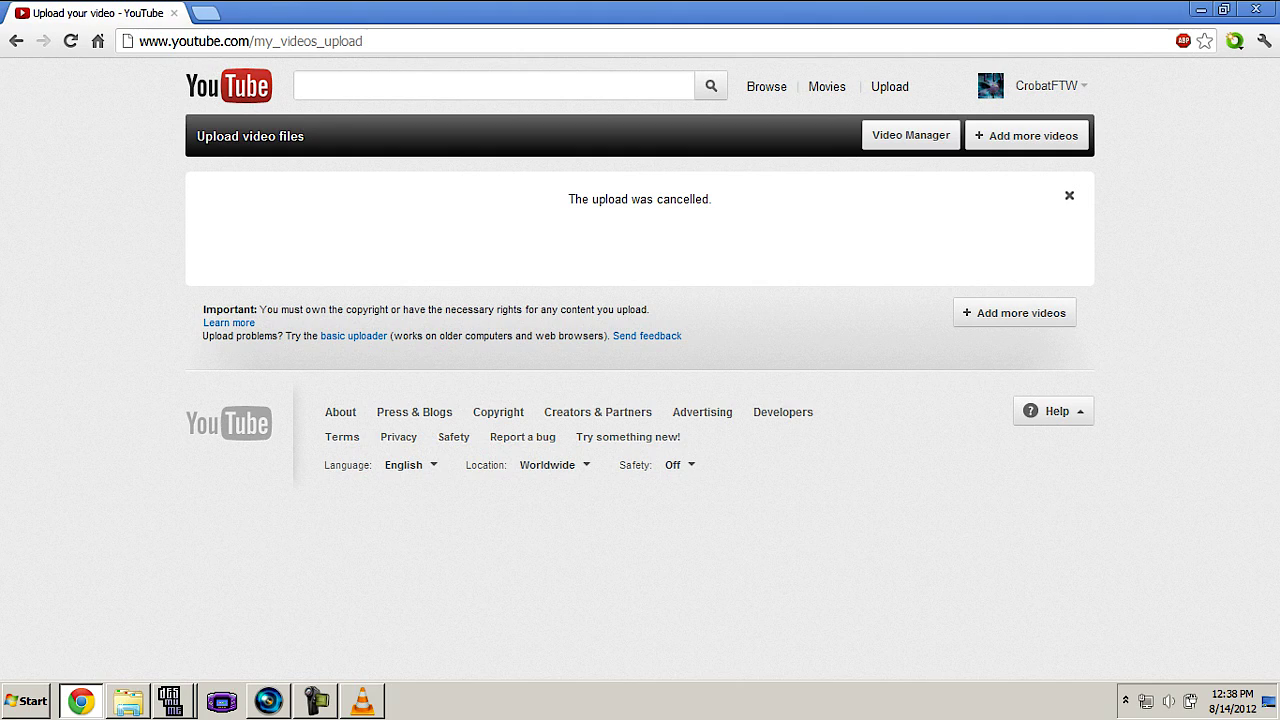
pyautogui.click(364, 700)
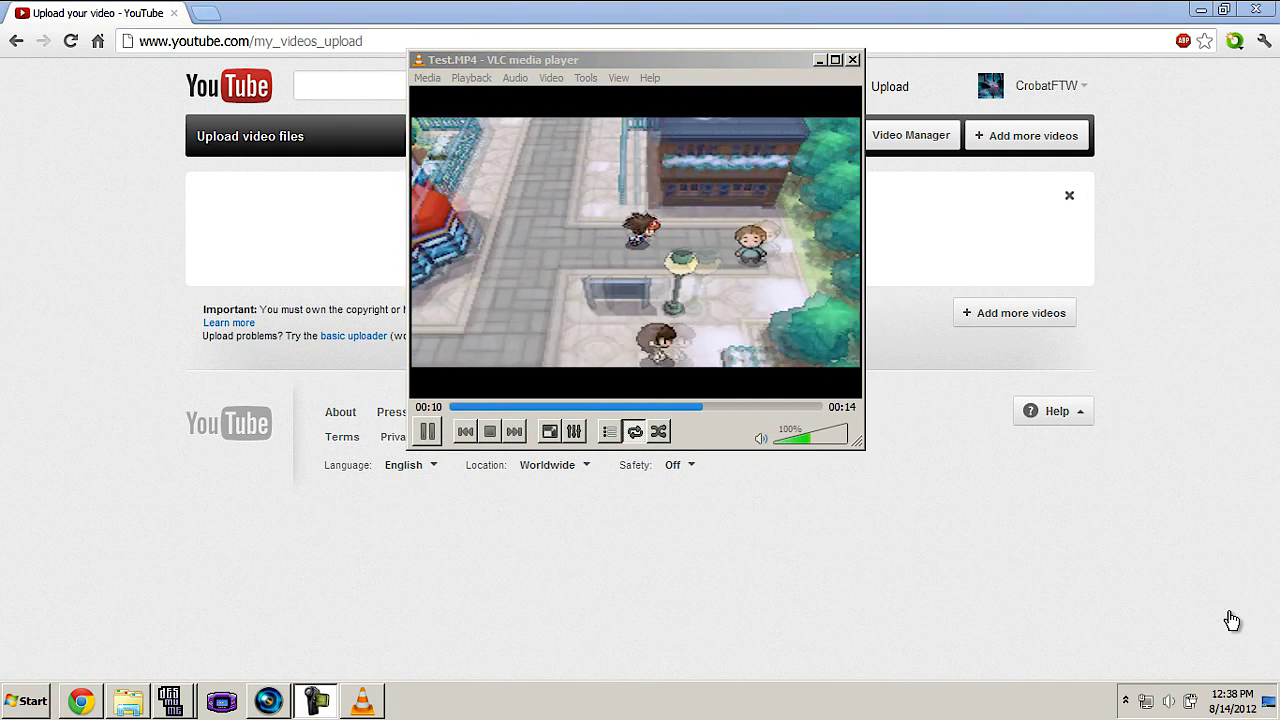
# - Minimize the browser and place the Vegas playhead at 00:00:08.03 within the clip
pyautogui.click(1199, 9)
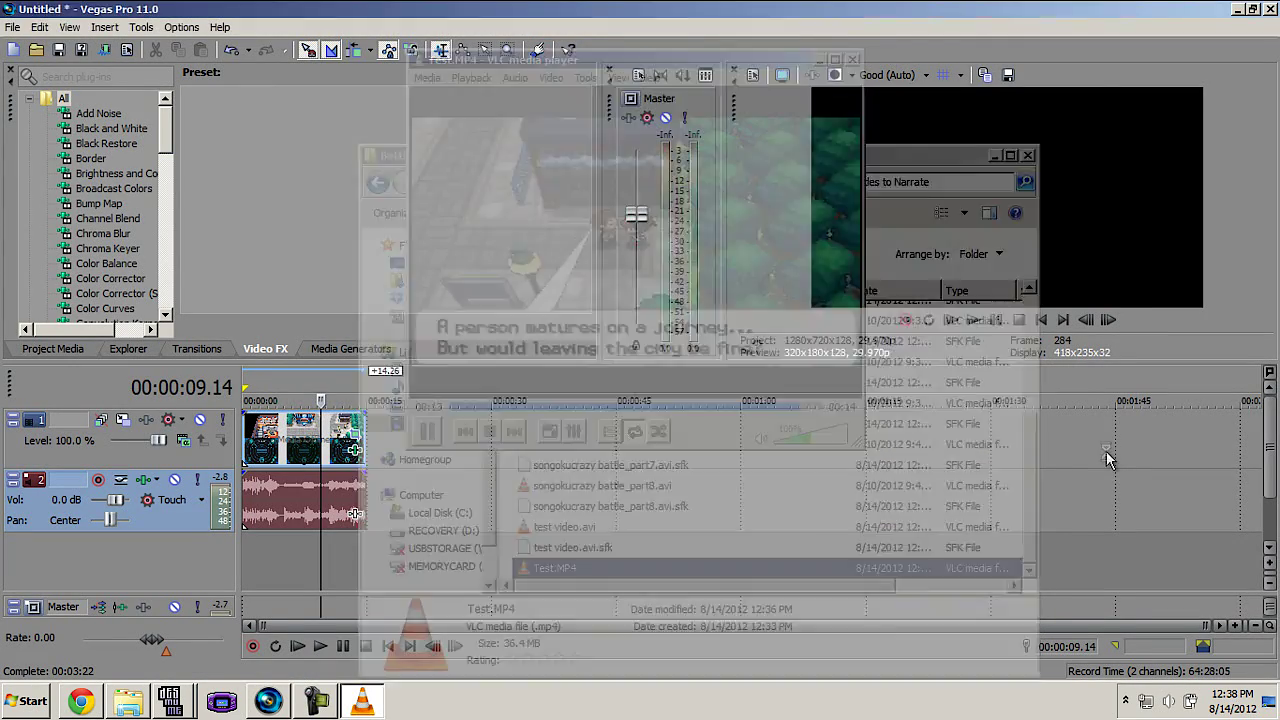
pyautogui.click(1106, 459)
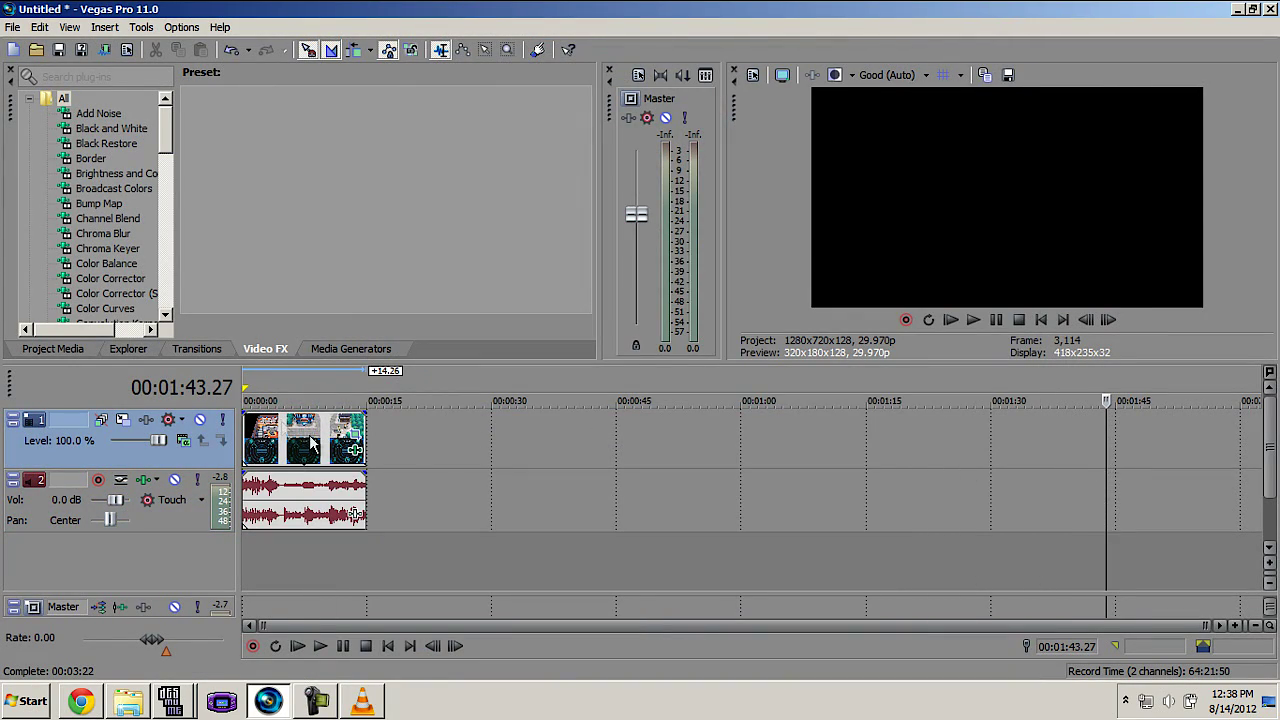
pyautogui.click(310, 441)
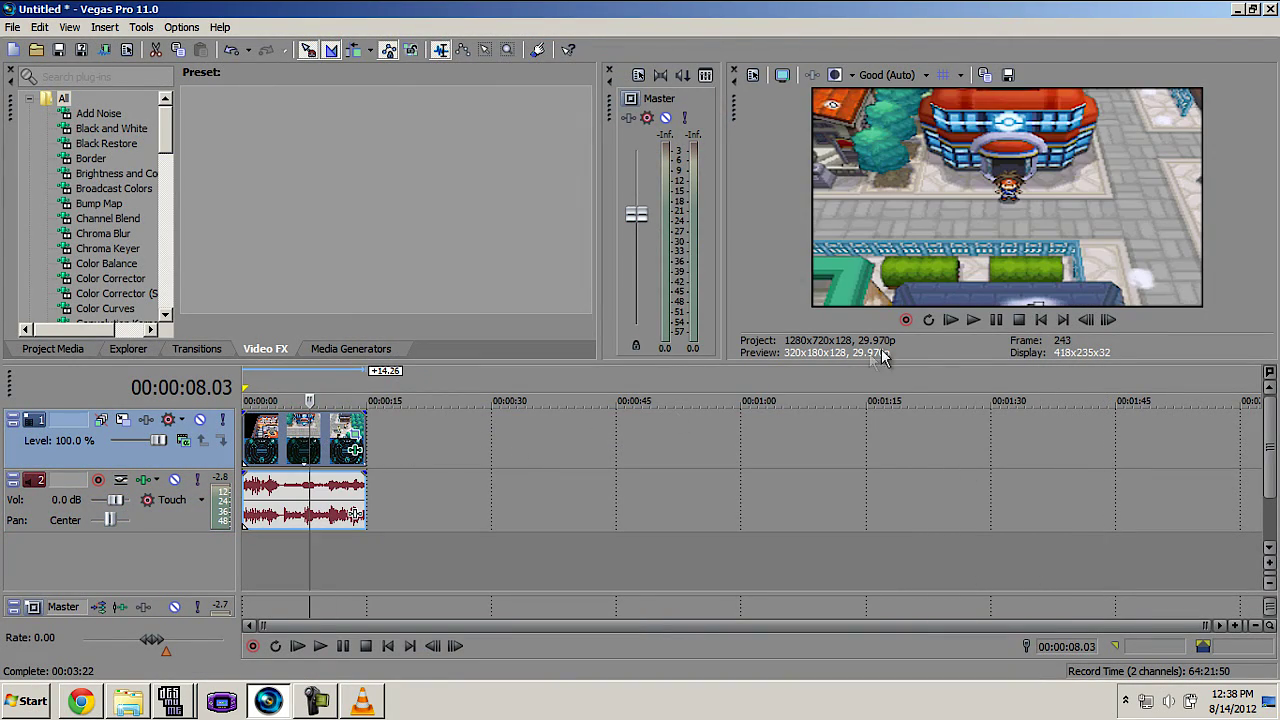